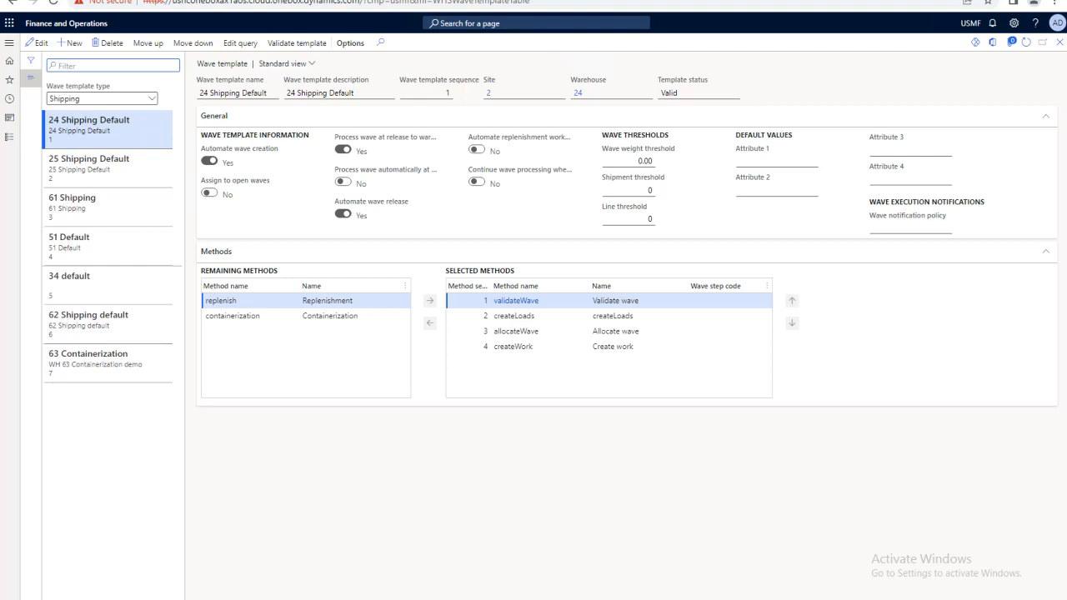
Examine the wave template types, automation options and wave thresholds of the 24 Shipping Default template
click(153, 99)
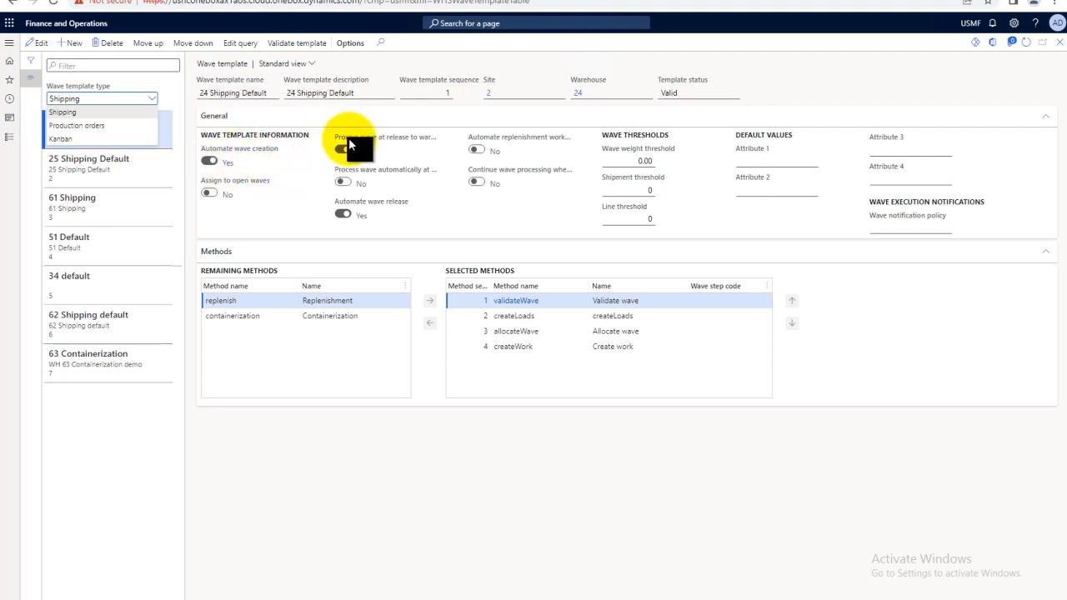
mouse_move(417, 147)
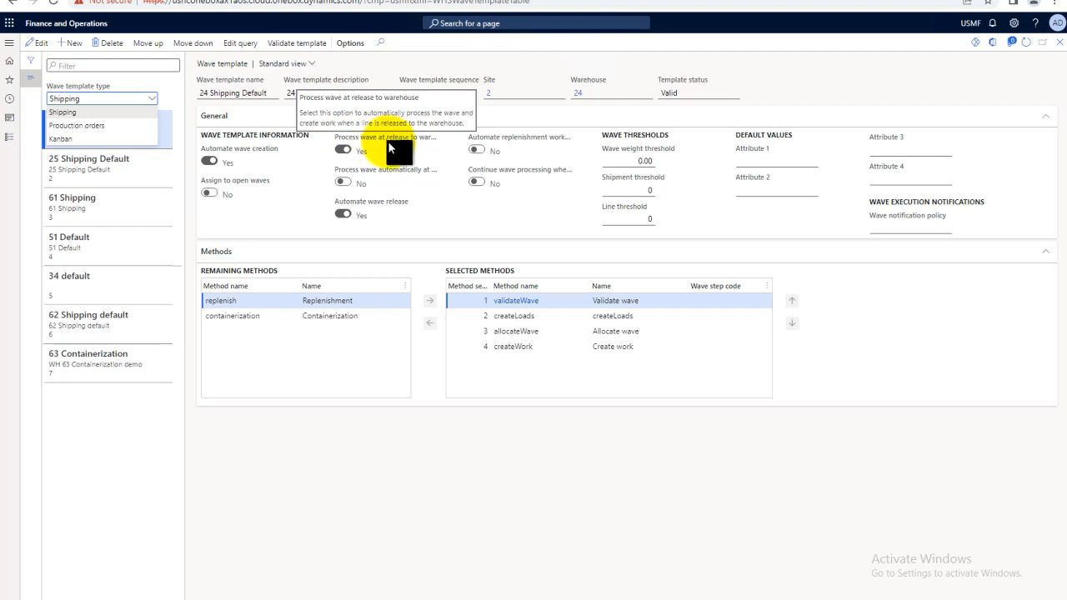
mouse_move(346, 203)
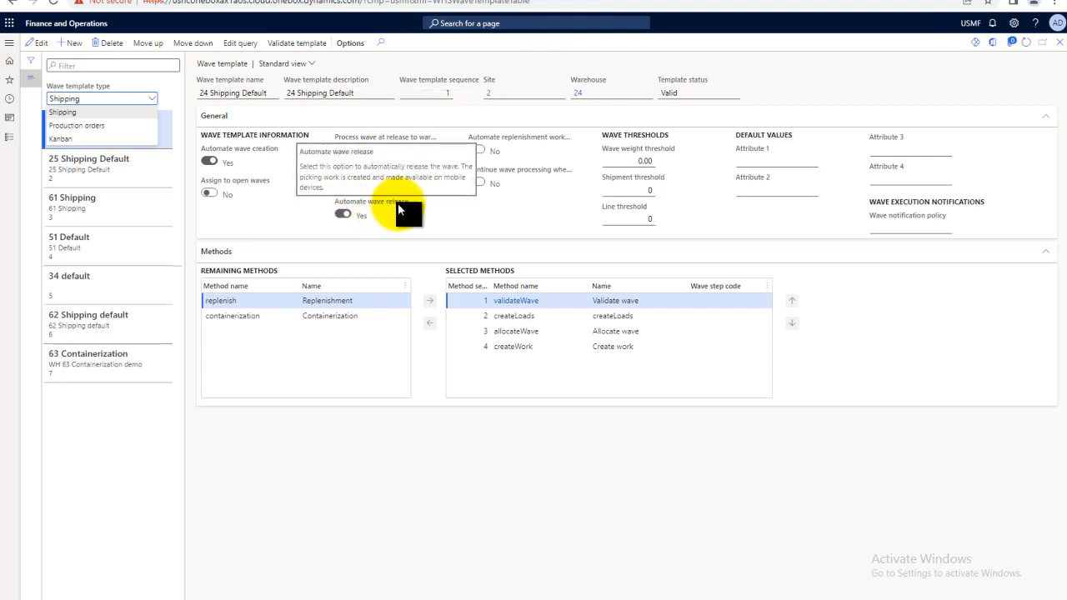
mouse_move(495, 143)
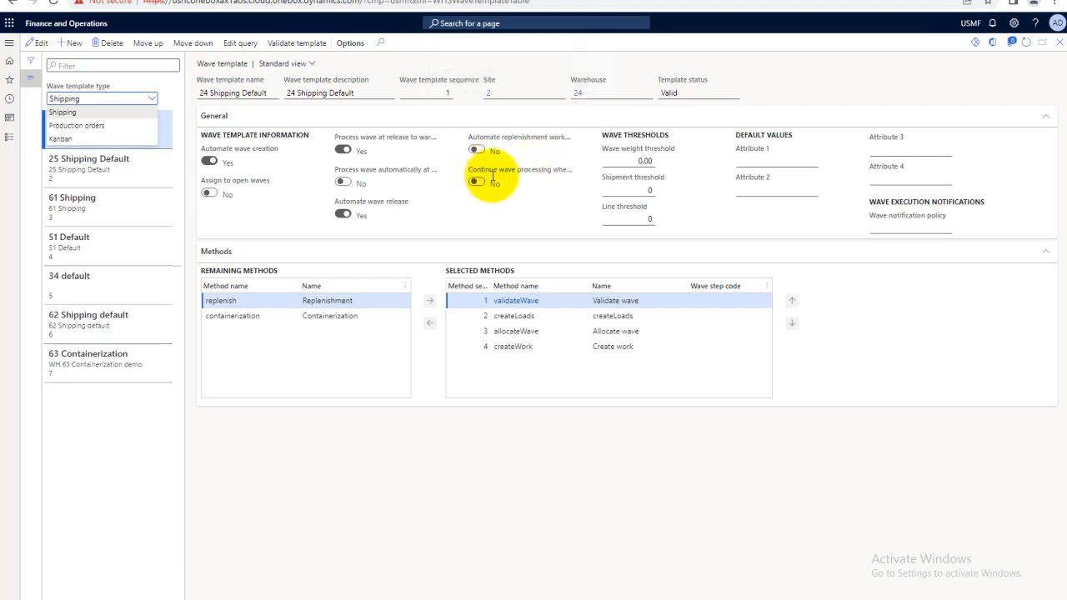
mouse_move(523, 168)
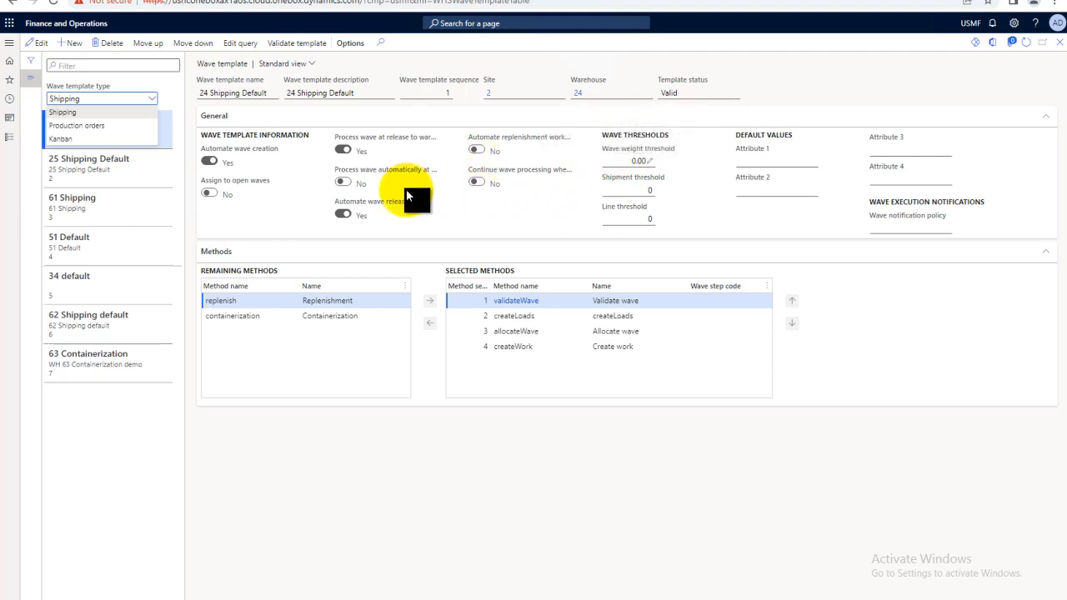
mouse_move(347, 179)
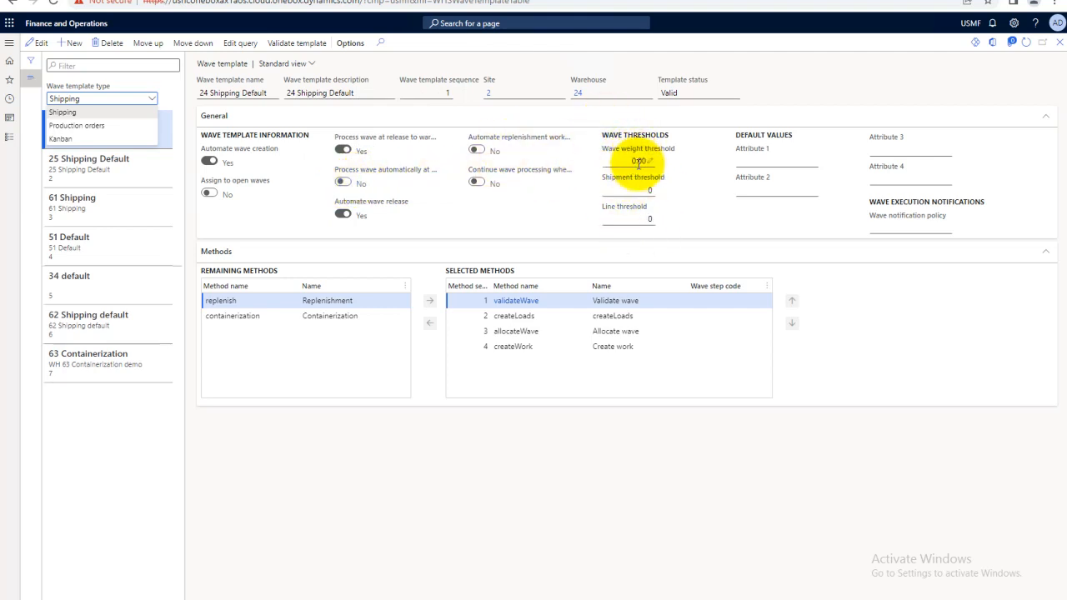
mouse_move(625, 159)
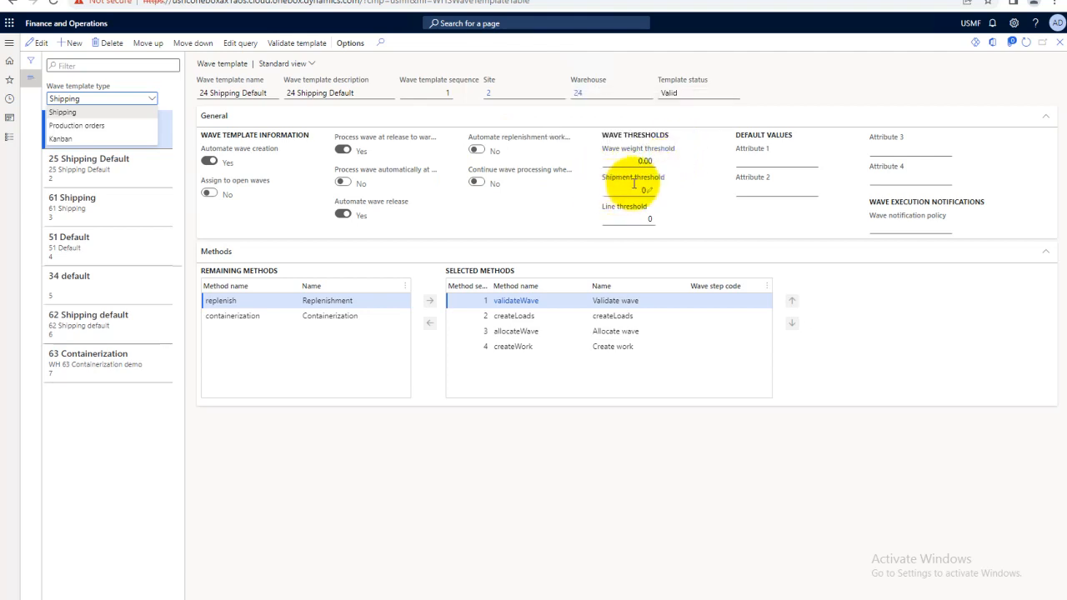
mouse_move(658, 187)
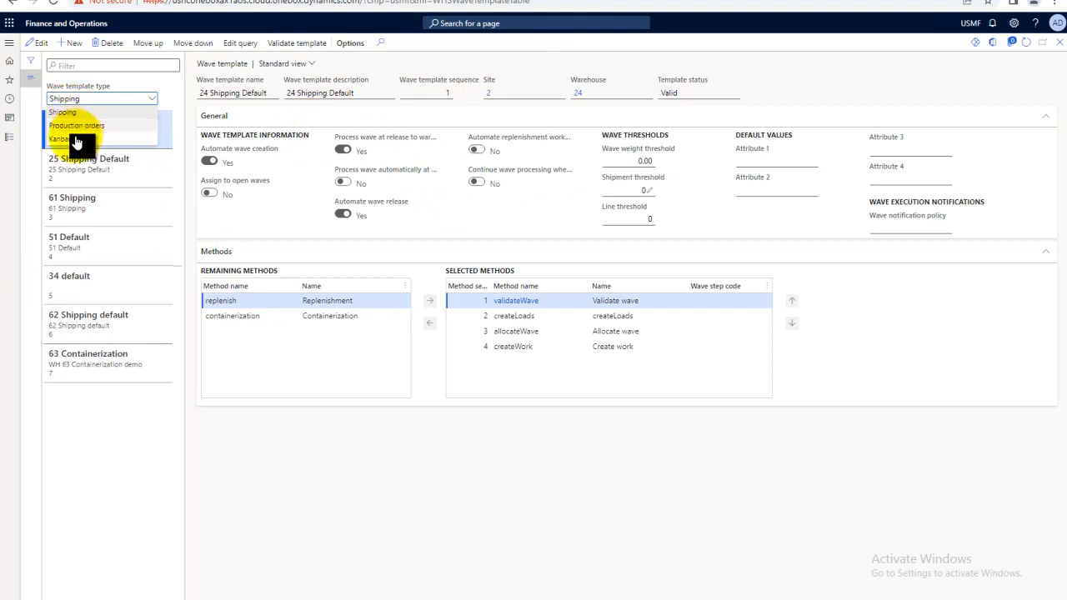
Open the 24 Shipping Default template's query and try Carrier service as the Shipments range field
click(442, 91)
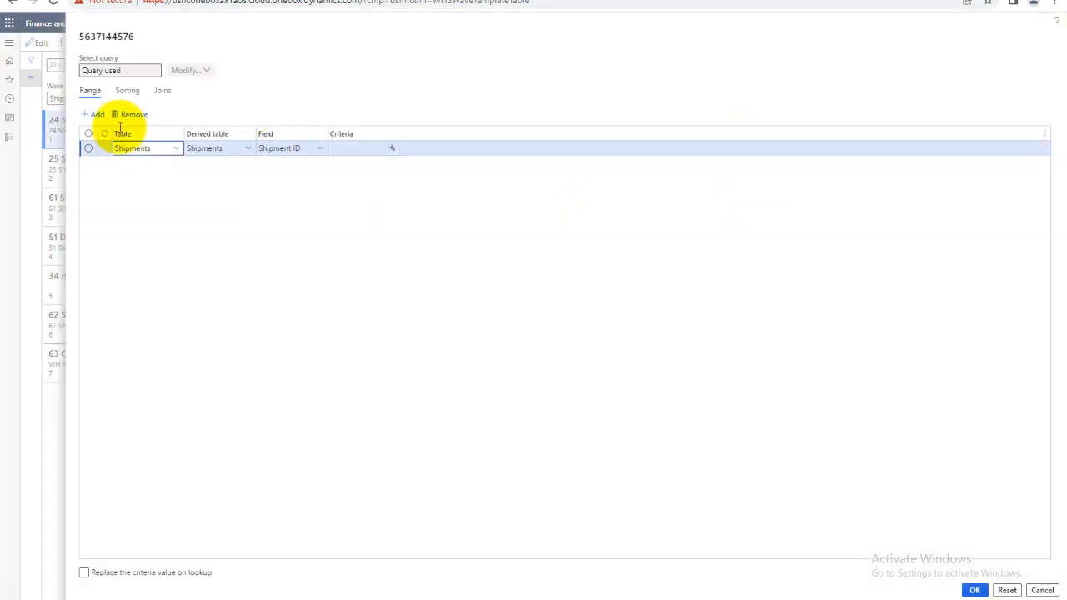
click(351, 152)
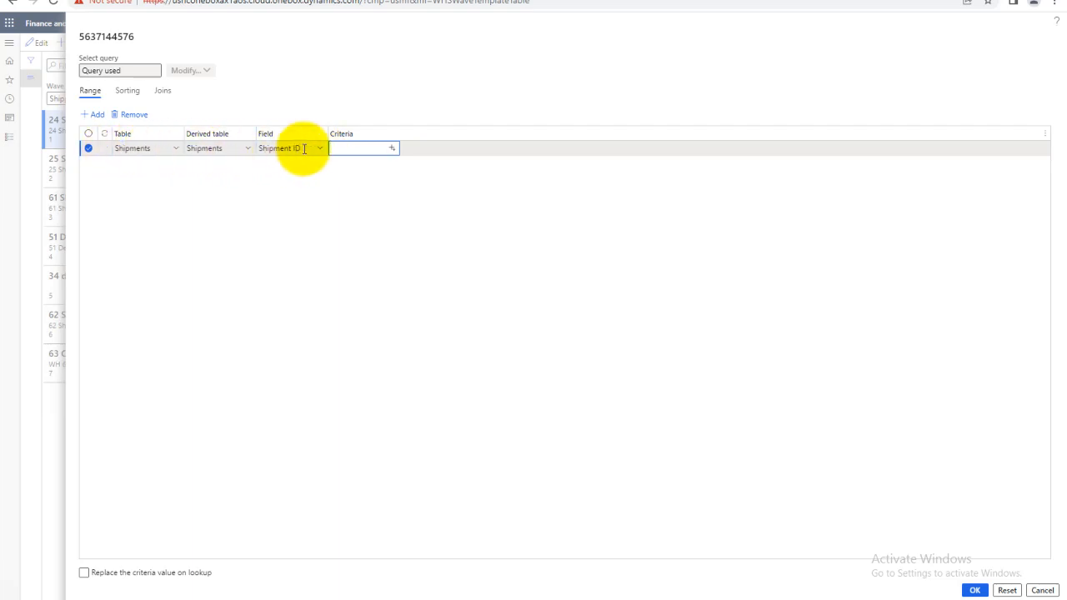
click(321, 151)
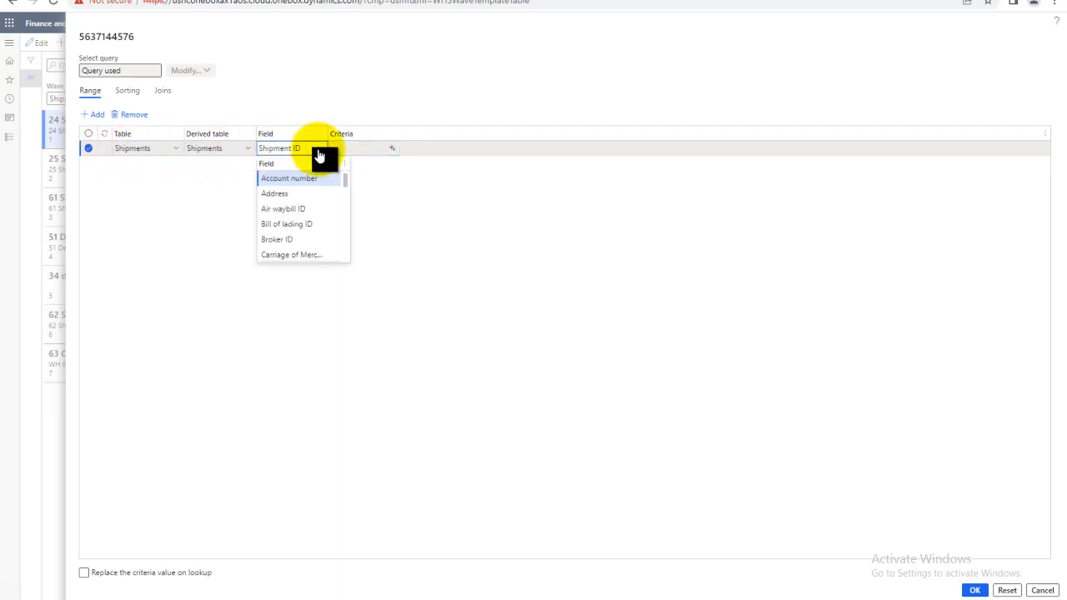
scroll(305, 212, down, 2)
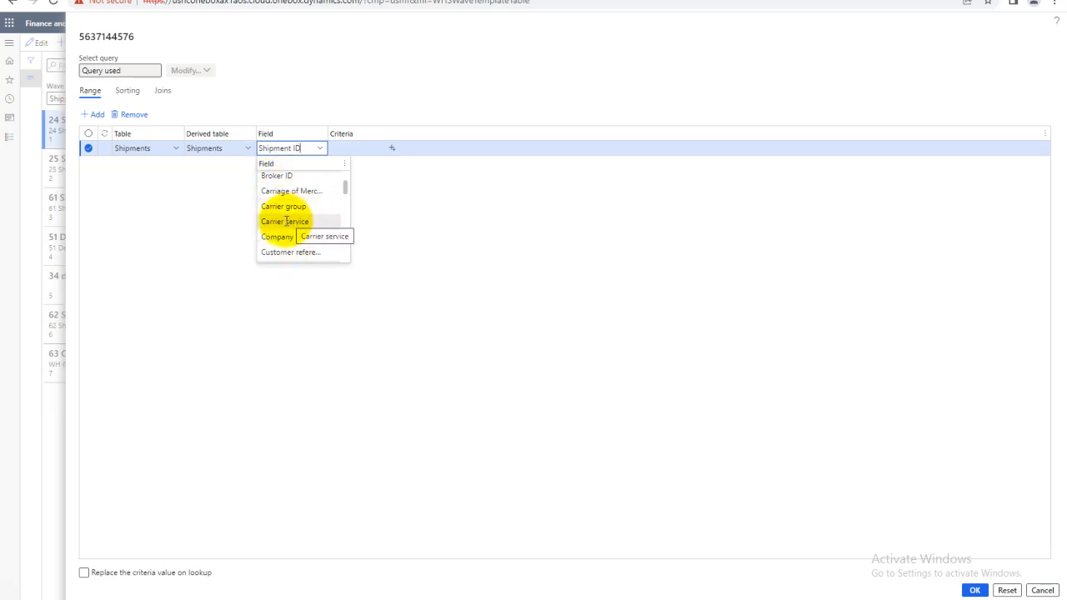
click(288, 220)
Browse the available carrier service criteria and cancel the query changes
click(358, 149)
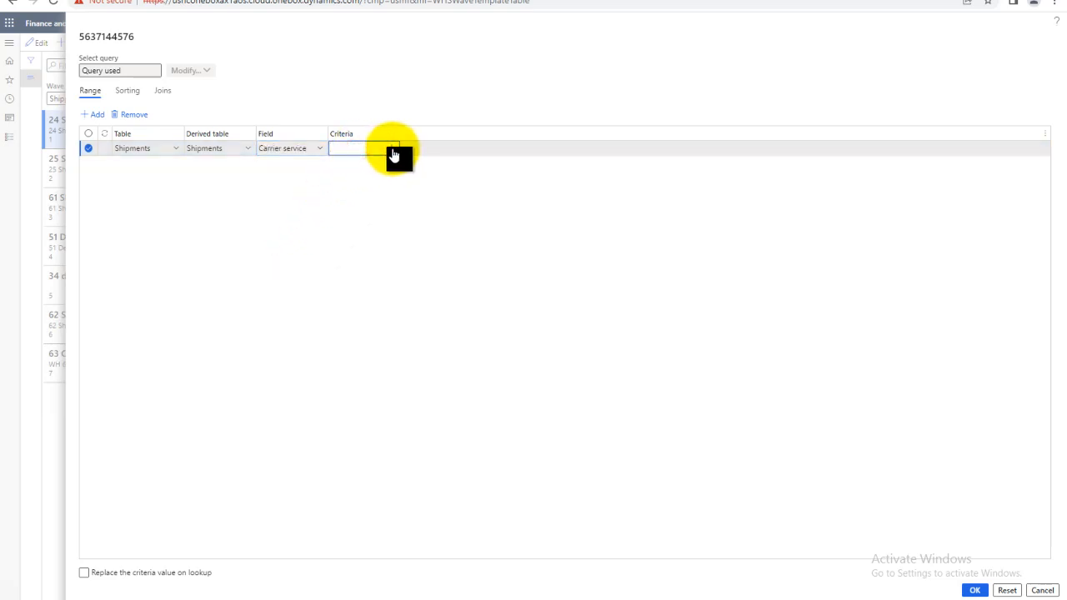
click(391, 150)
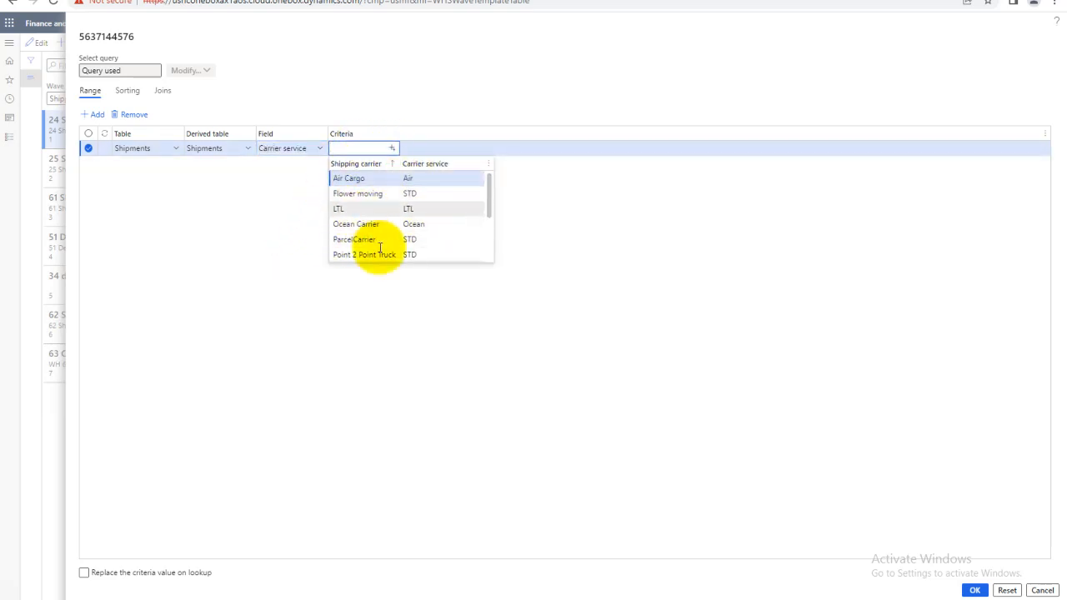
scroll(376, 242, down, 2)
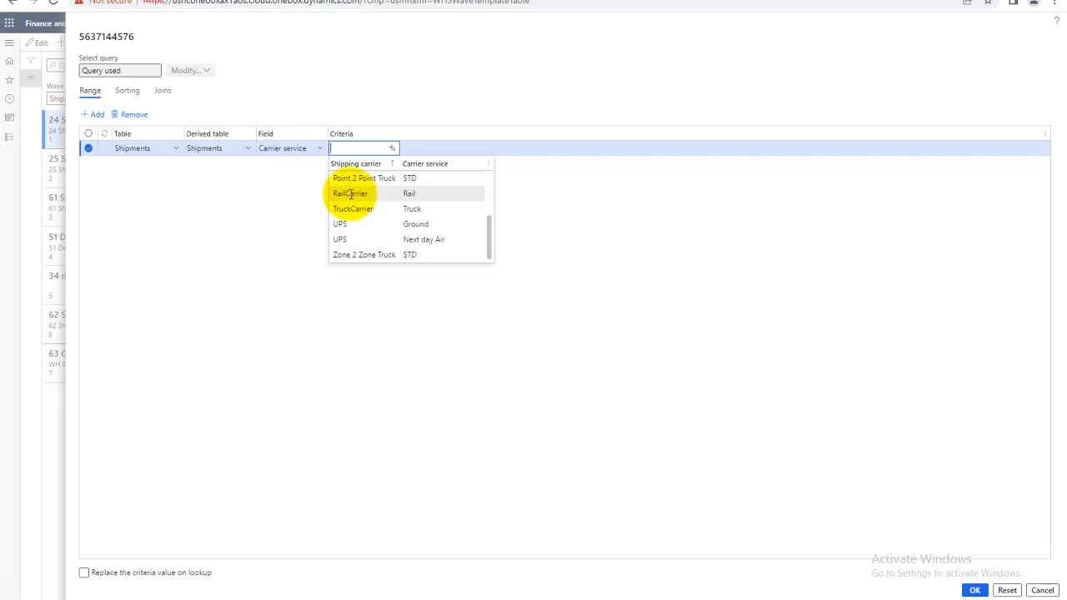
click(272, 214)
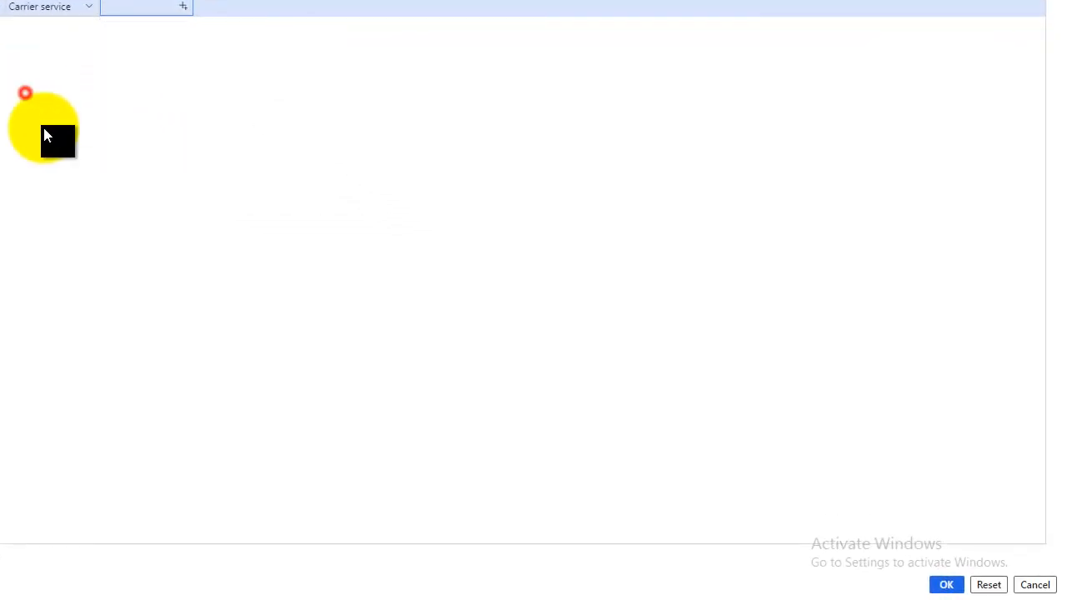
click(1035, 586)
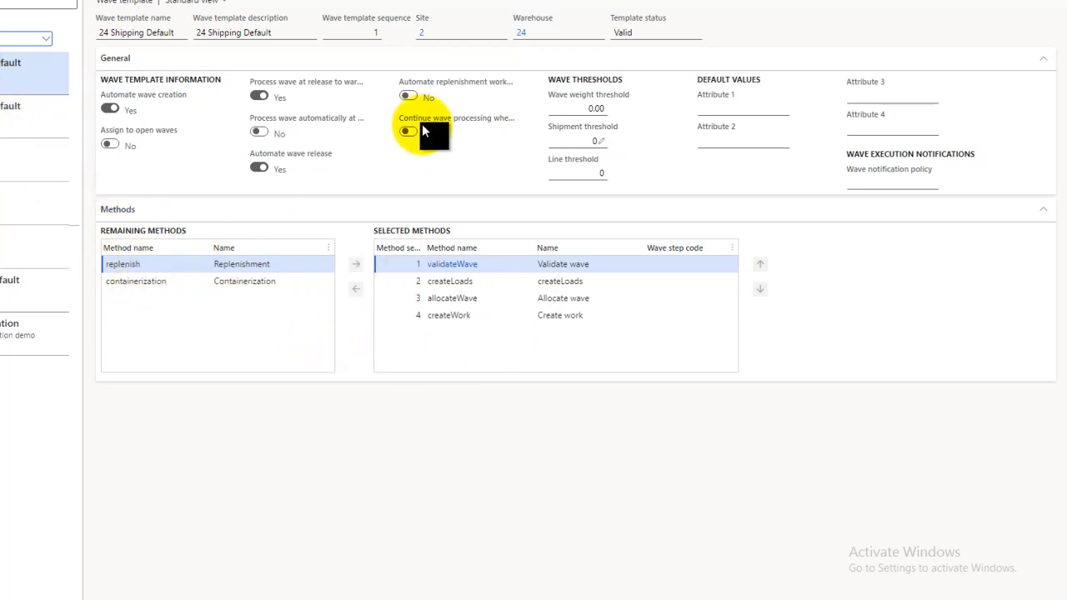
Examine the 24 Shipping Default template's wave notification policy in edit mode, and select the 25 Shipping Default template
click(408, 93)
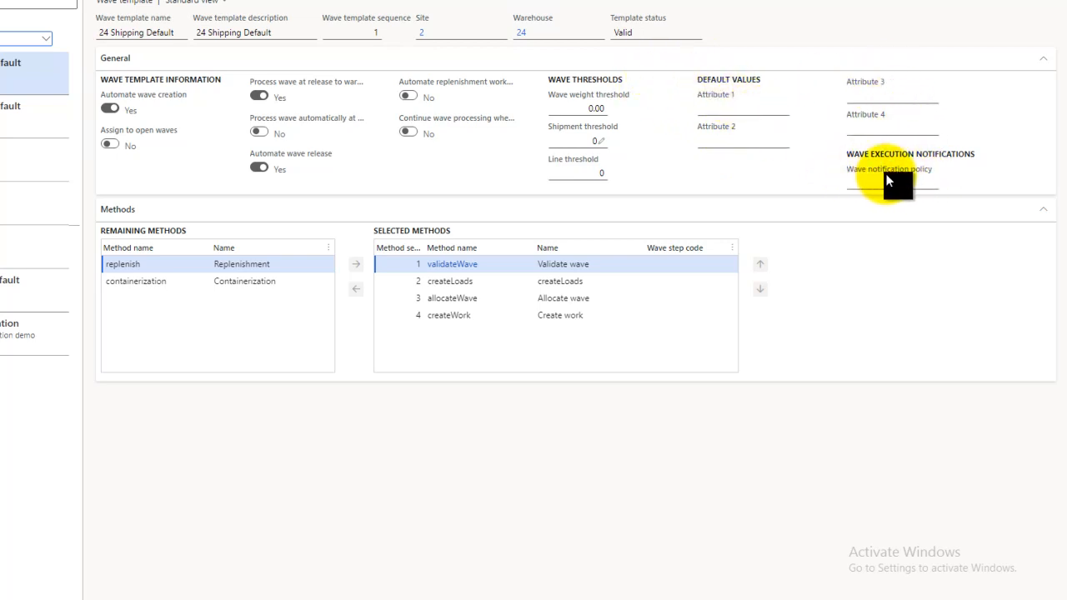
click(28, 35)
click(927, 181)
click(399, 197)
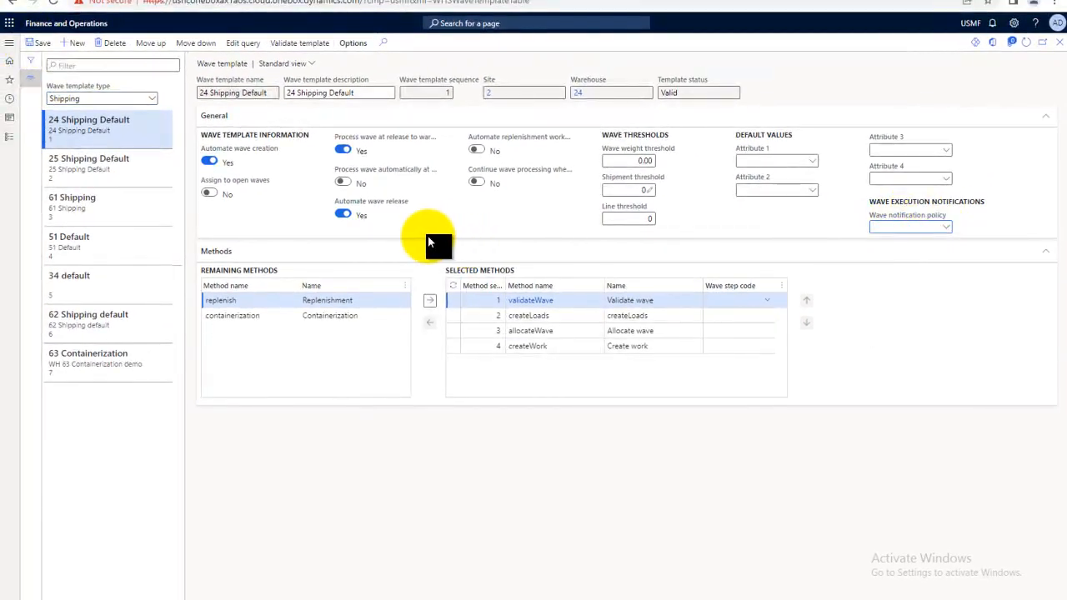
click(87, 170)
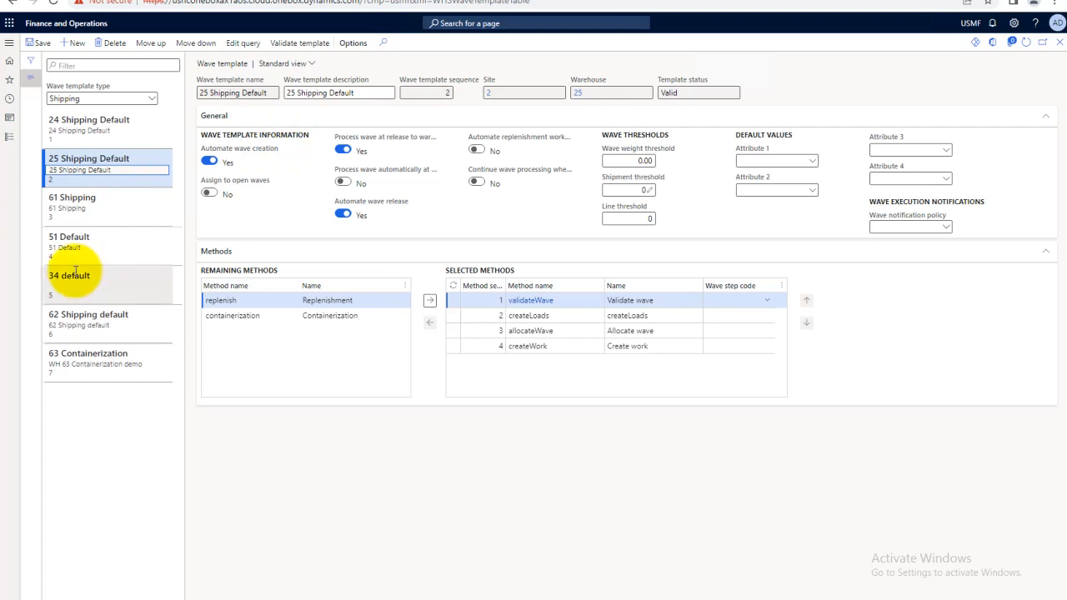
Open the Work templates page from the Work section of the warehouse management setup
click(9, 42)
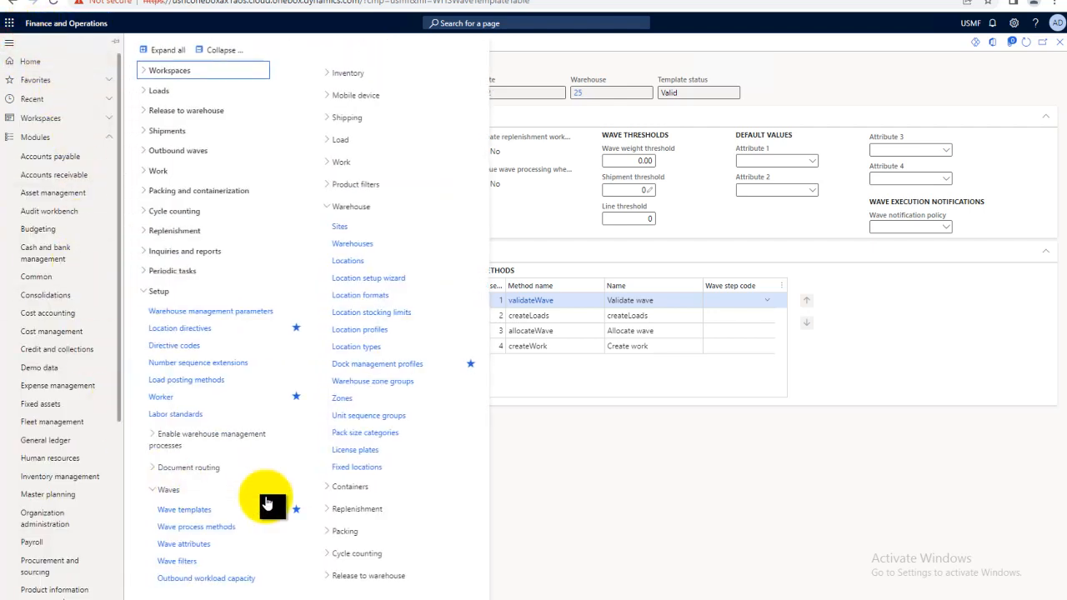
click(161, 491)
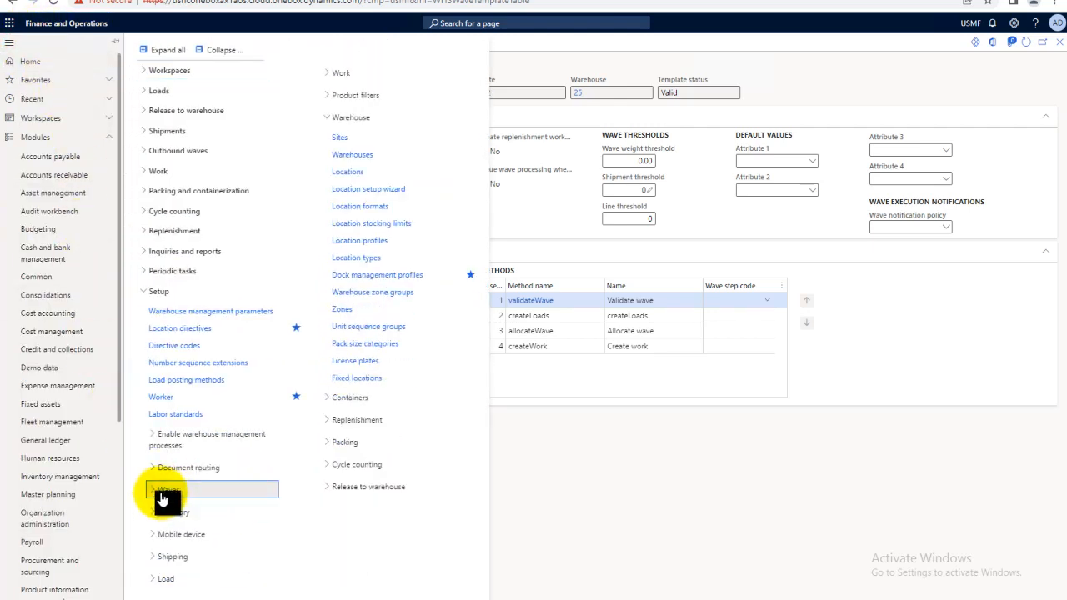
click(335, 73)
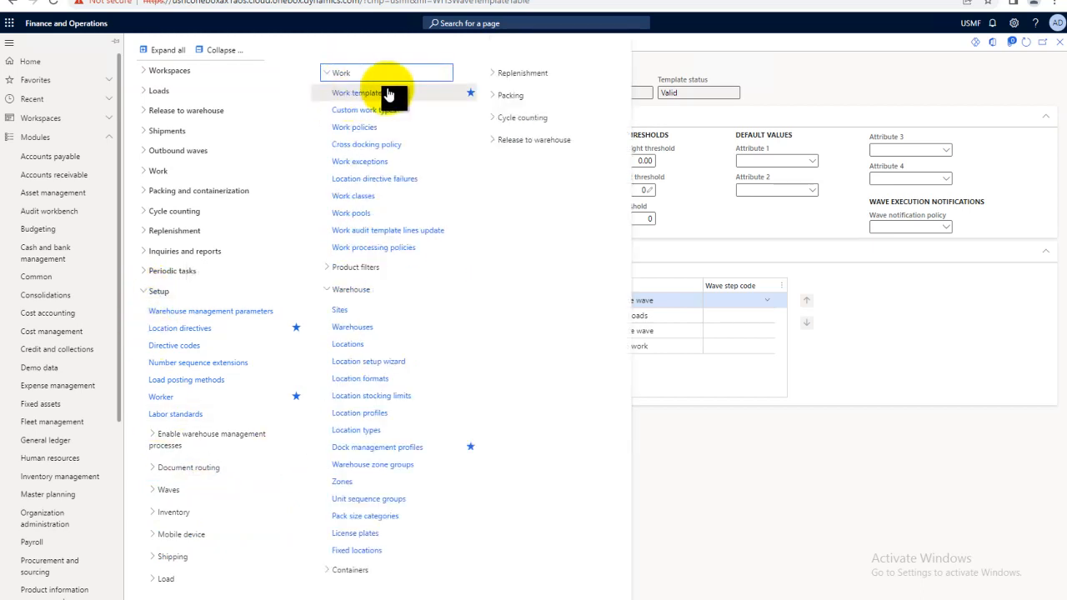
click(355, 93)
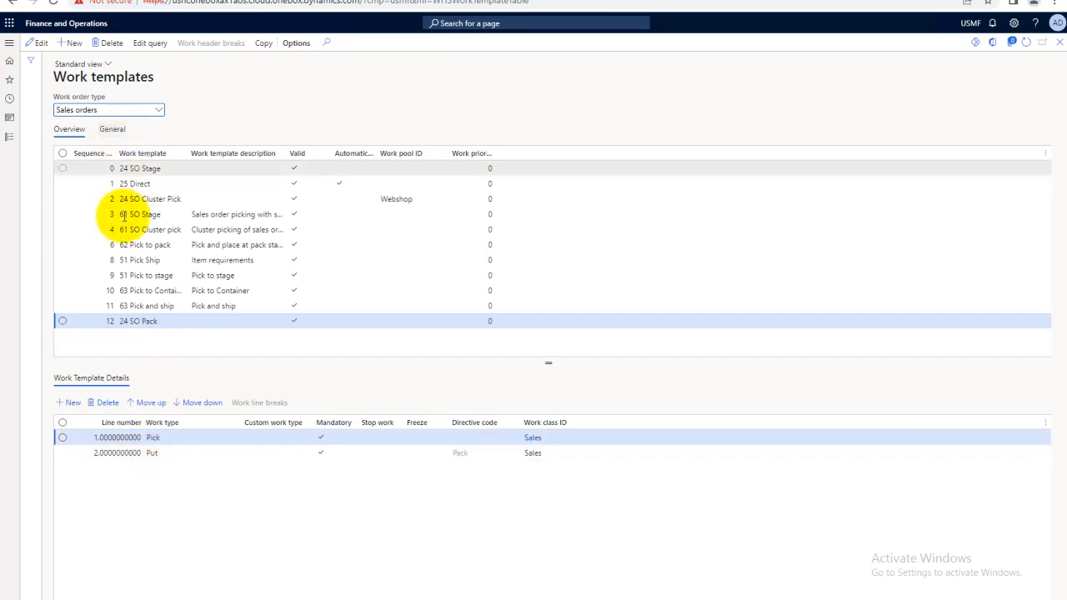
Examine the 24 SO Pack sales order work template and the list of available work order types
click(140, 321)
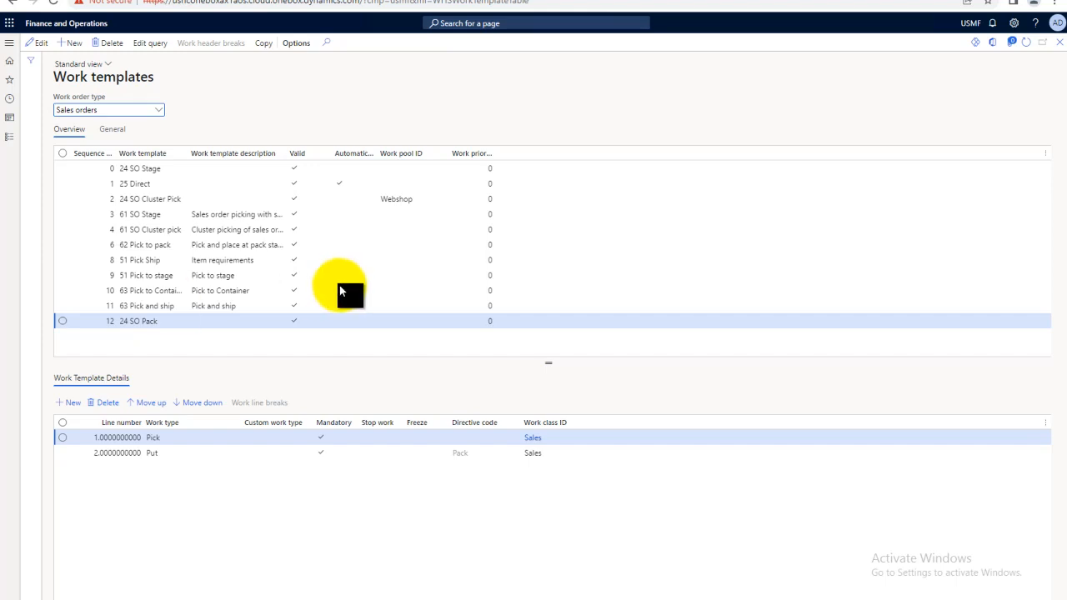
click(155, 112)
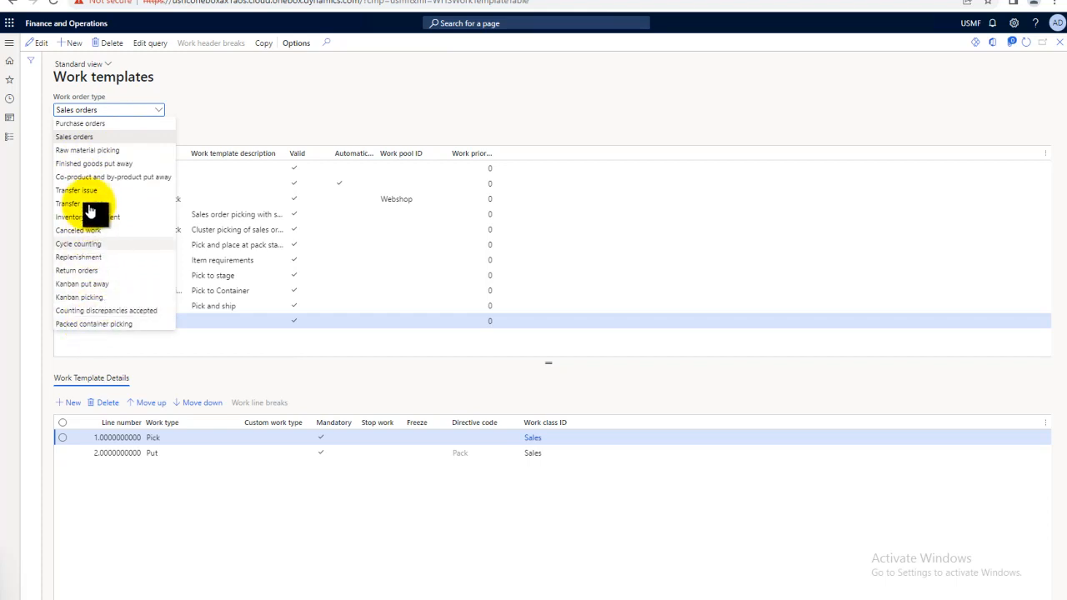
click(54, 75)
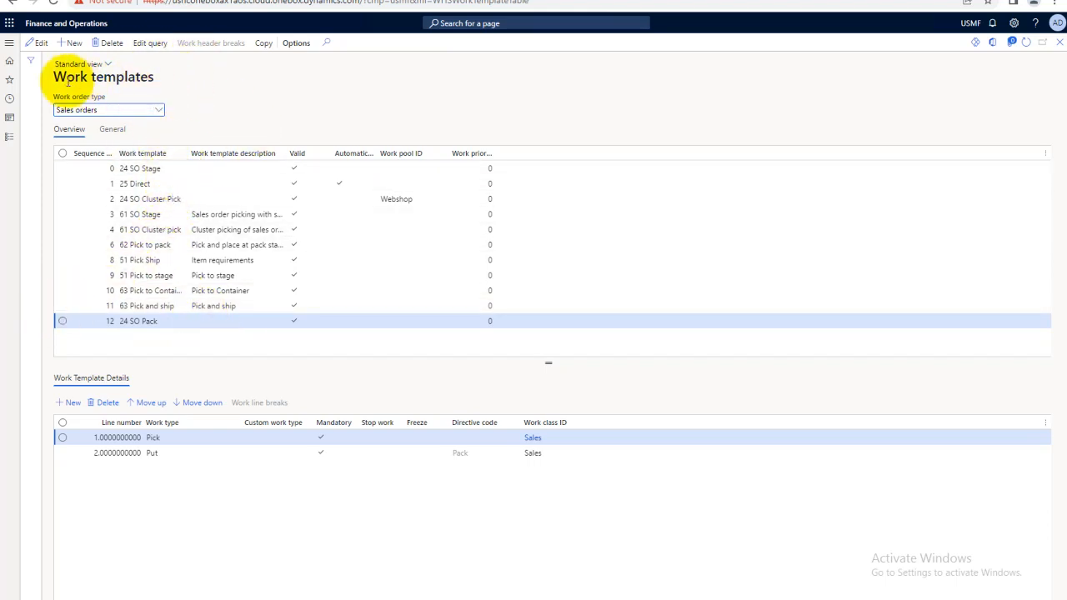
drag(53, 75, 172, 78)
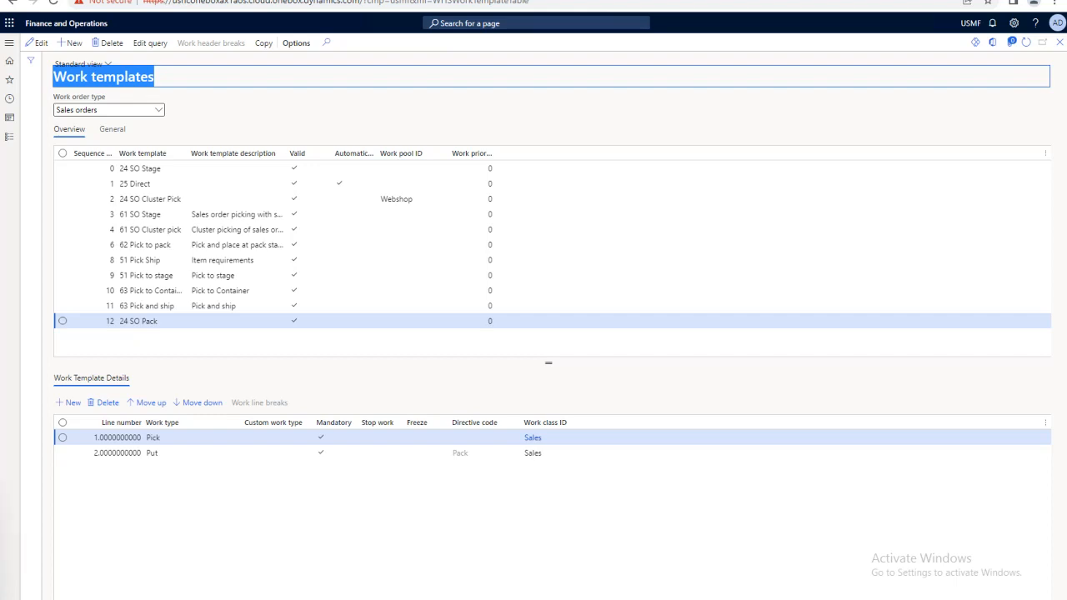
Open the Work pools page from the Work section of the warehouse management setup
click(9, 42)
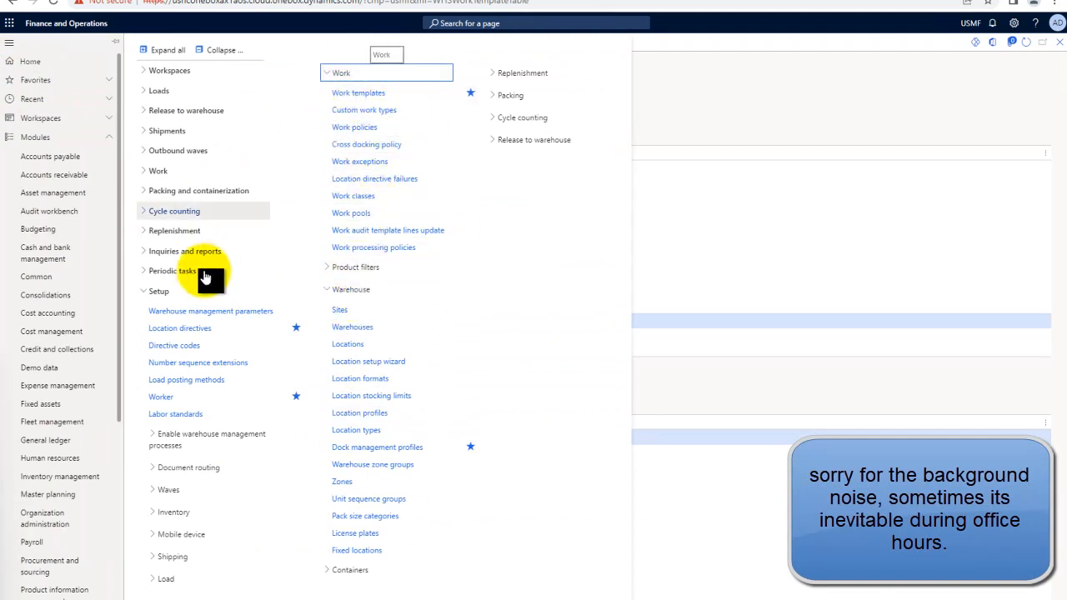
scroll(60, 584, down, 5)
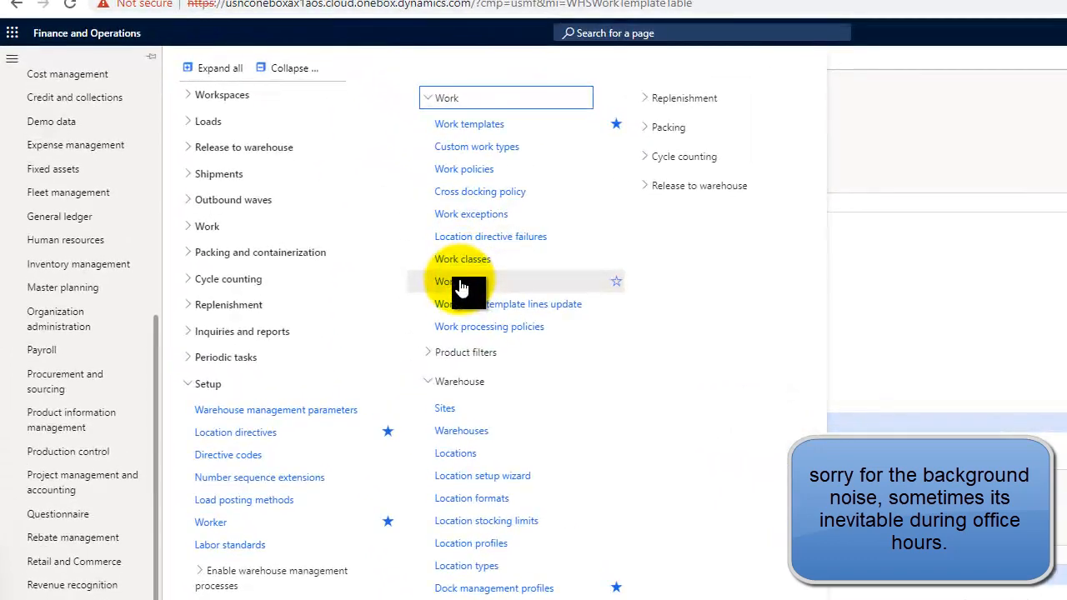
click(461, 283)
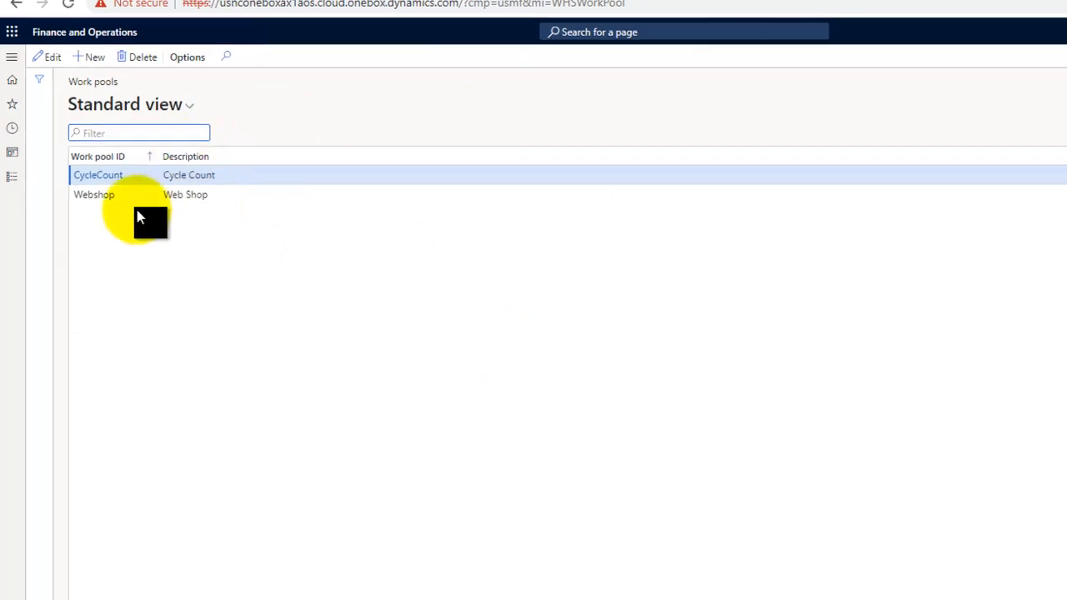
Reopen the Work pools page and select the CycleCount work pool
click(12, 179)
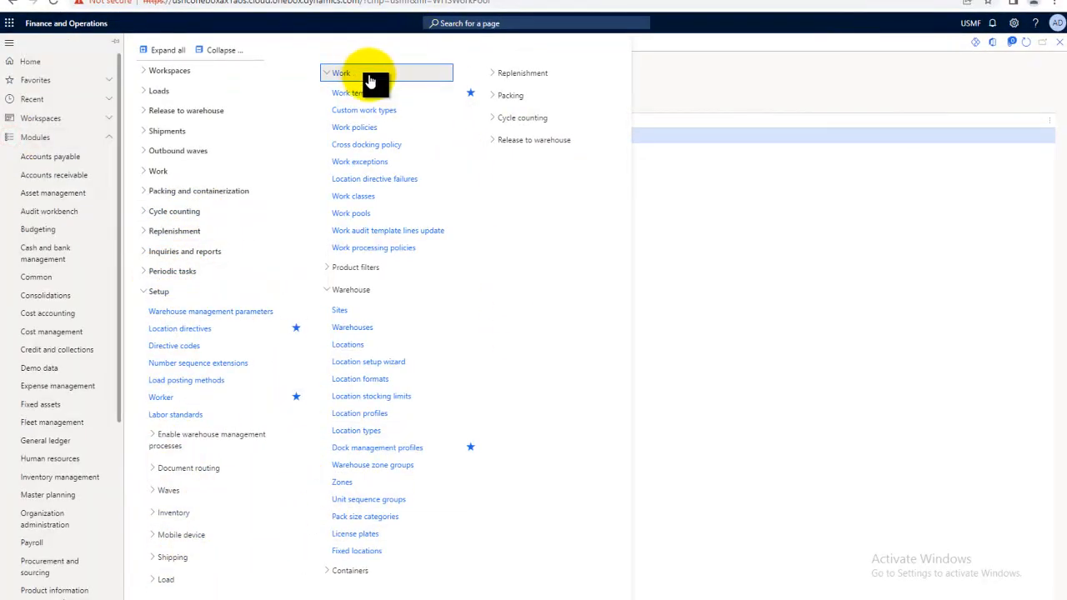
click(359, 215)
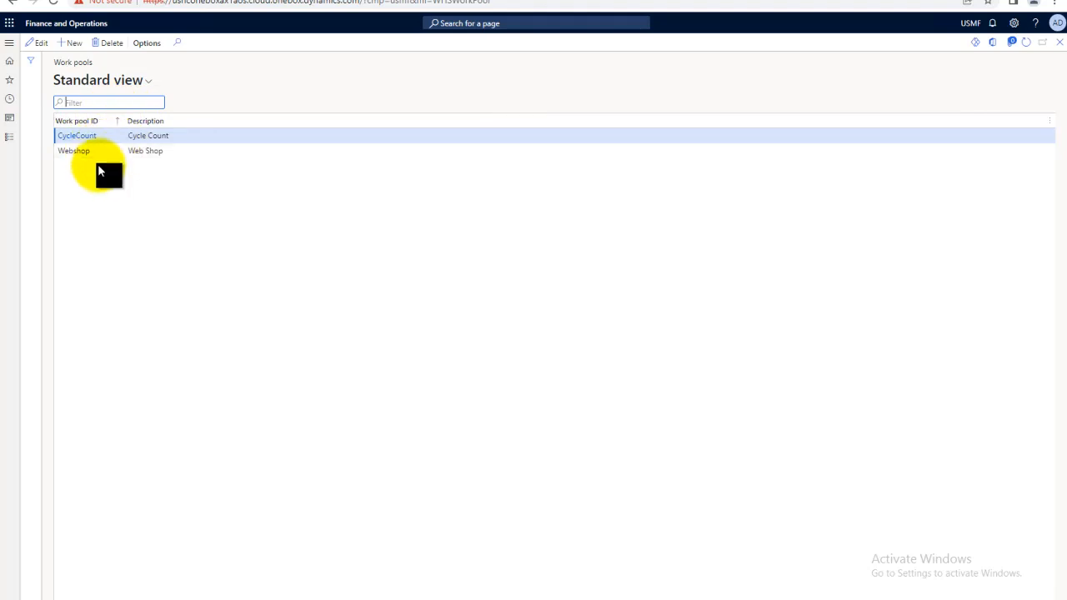
click(79, 140)
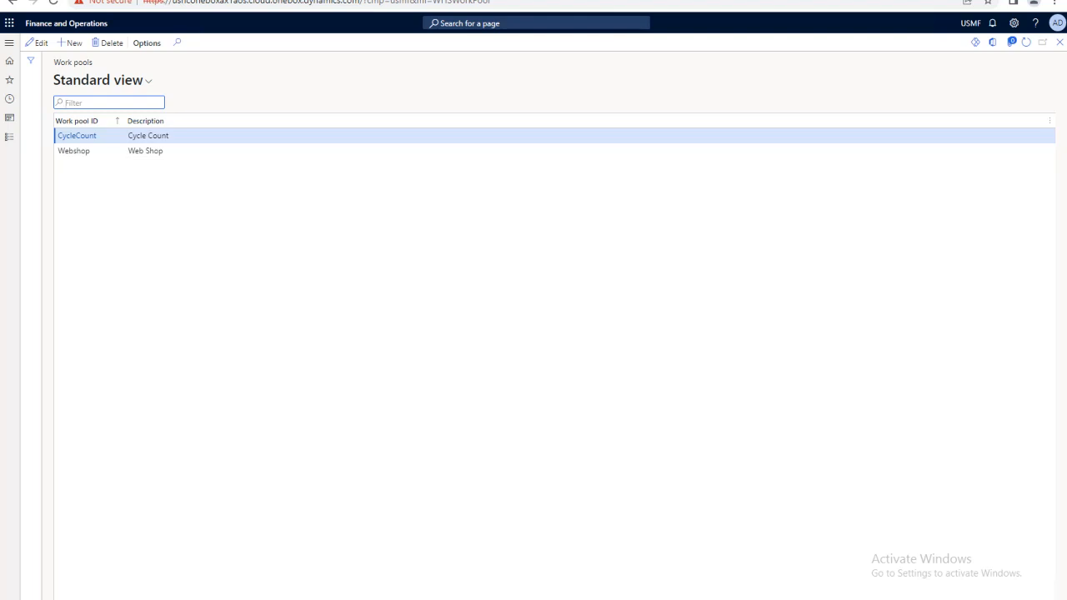
Open the Location directives page from the warehouse management setup and show the directives for the Purchase orders work order type
click(8, 46)
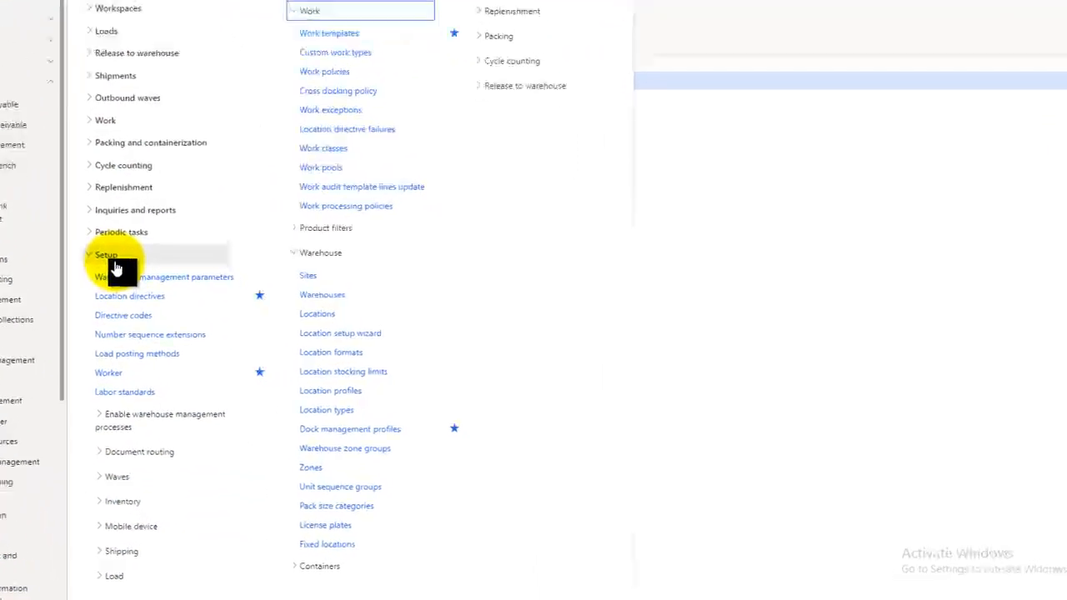
click(131, 297)
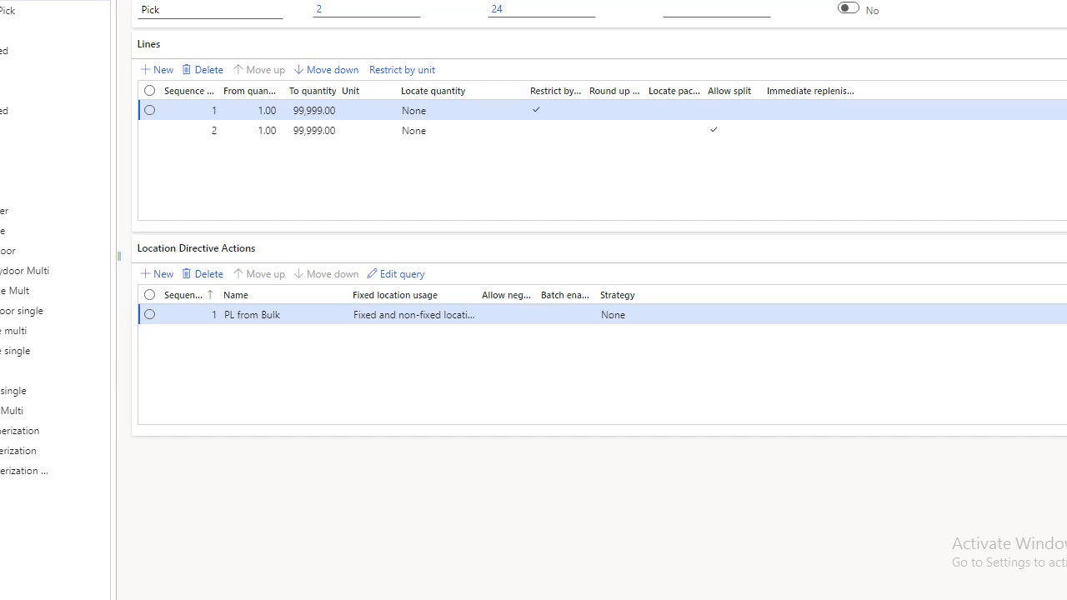
click(151, 98)
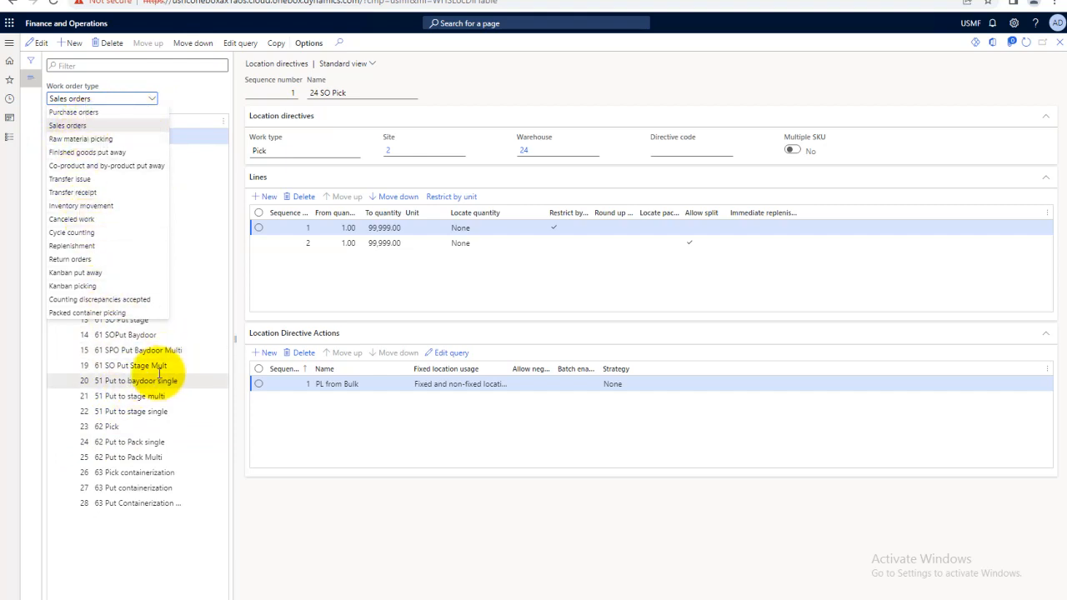
click(72, 112)
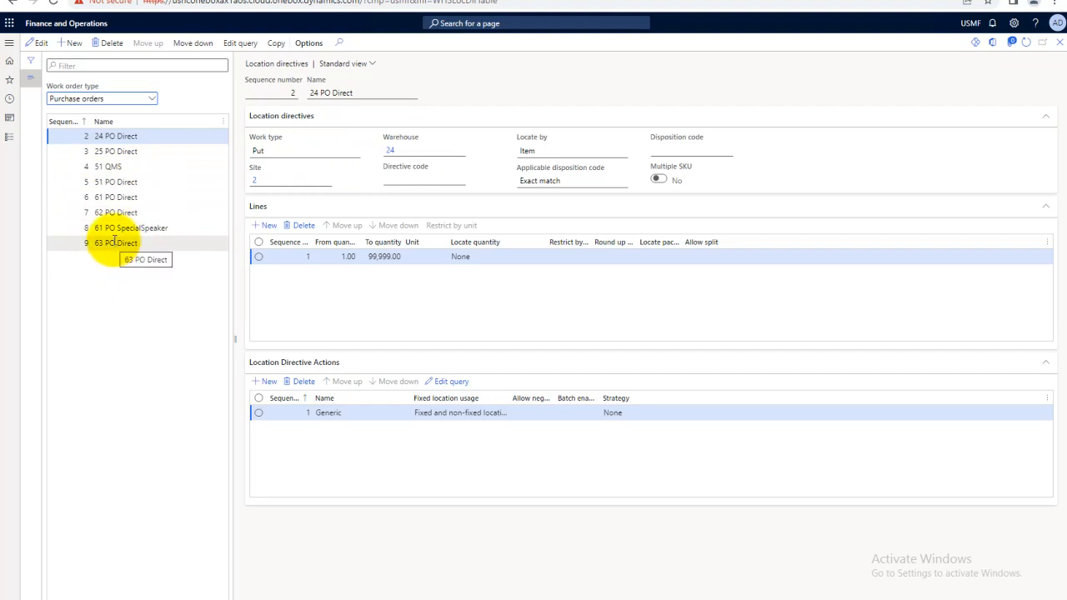
Show the location directives for the Raw material picking work order type and check the available work order types
click(156, 103)
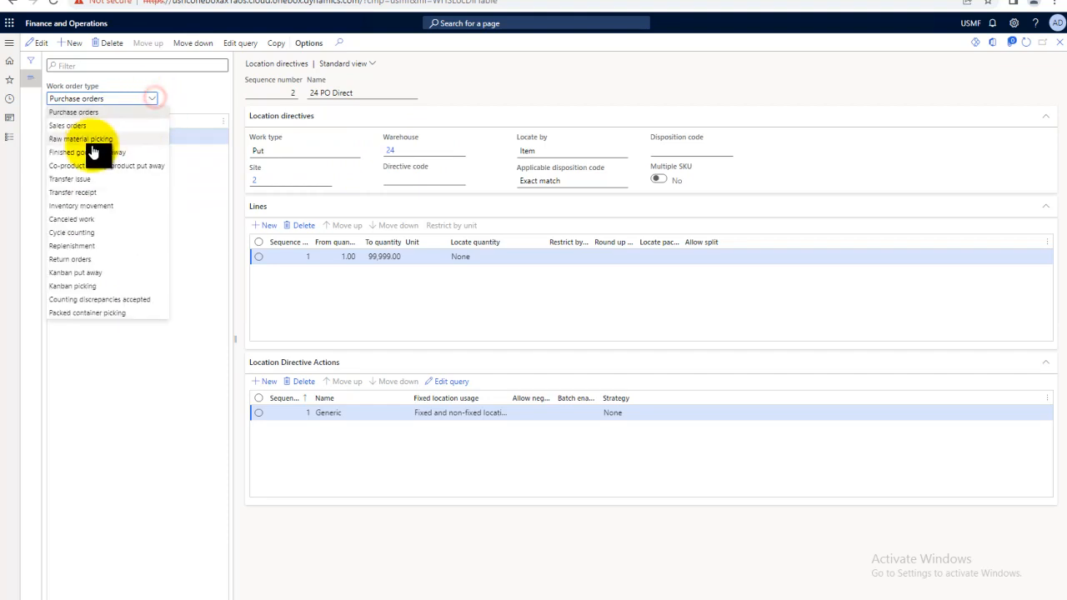
click(72, 137)
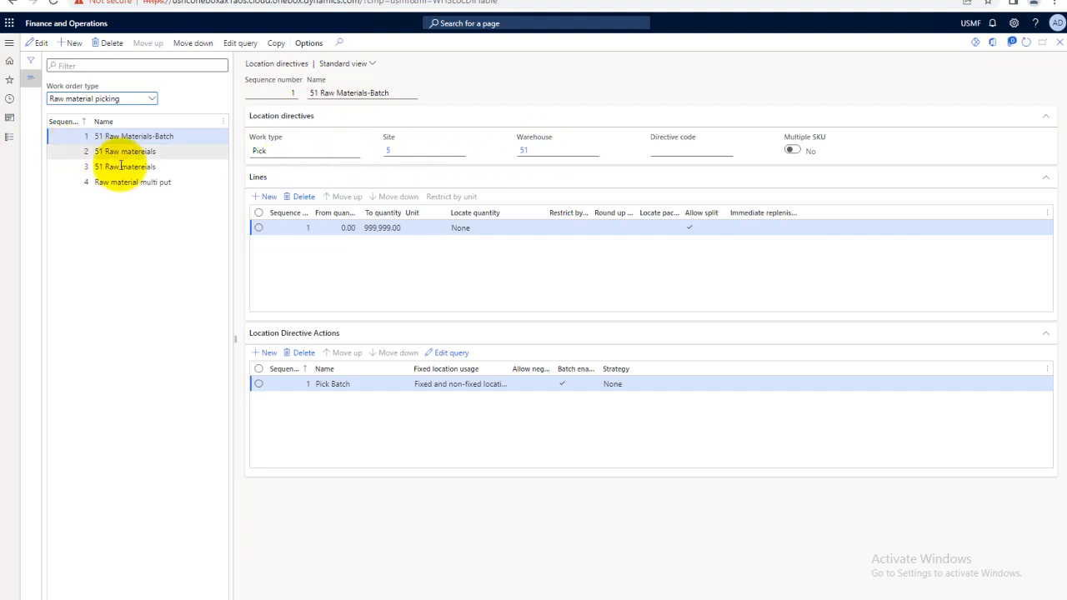
click(151, 99)
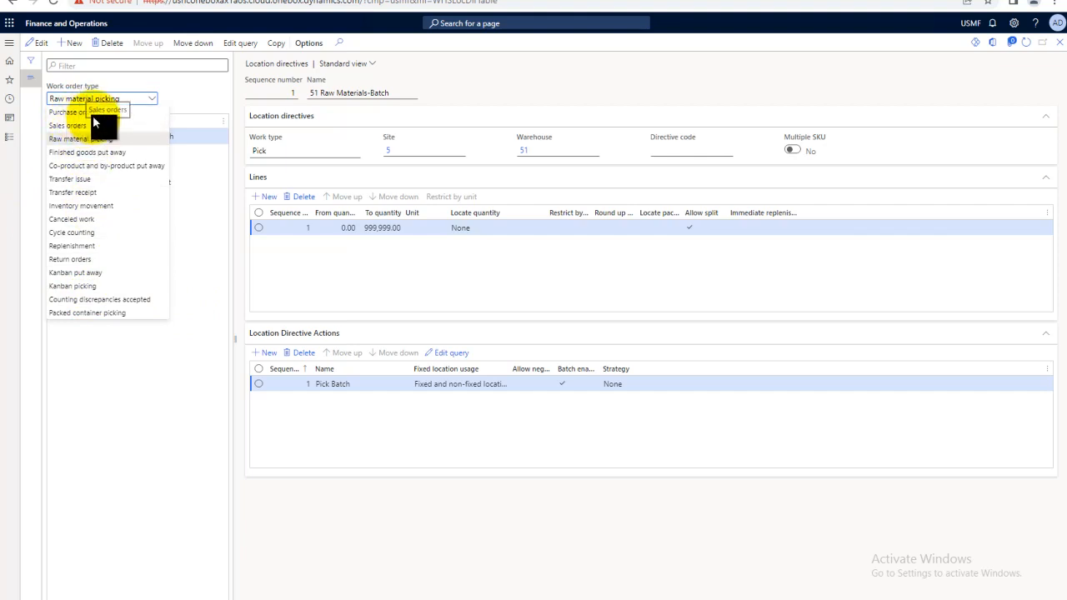
click(484, 69)
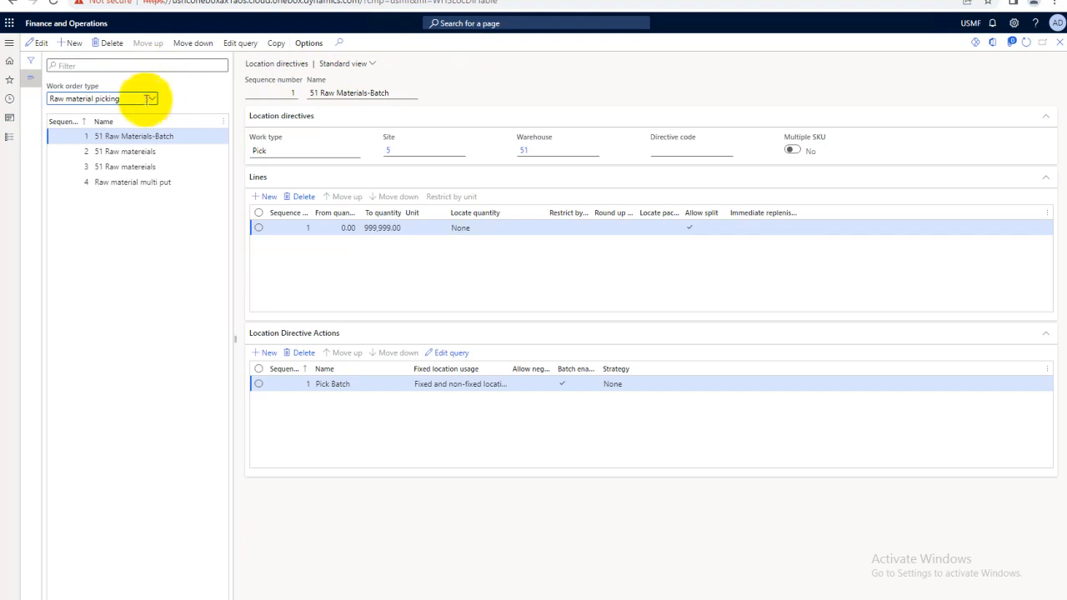
View the Purchase orders directives again, switch to the Sales orders work order type and review the list of types
click(153, 102)
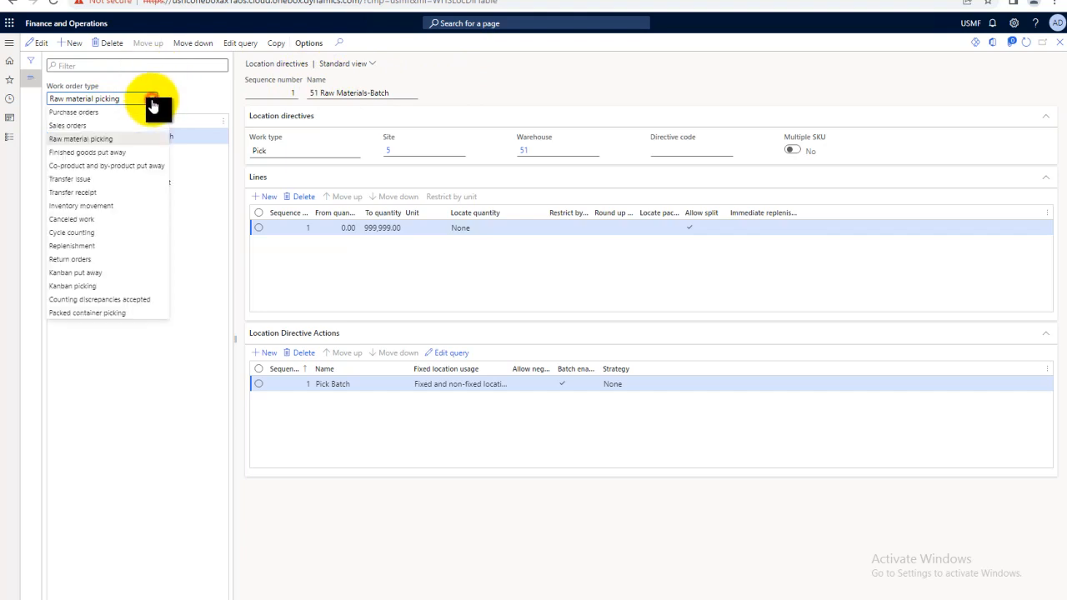
click(74, 115)
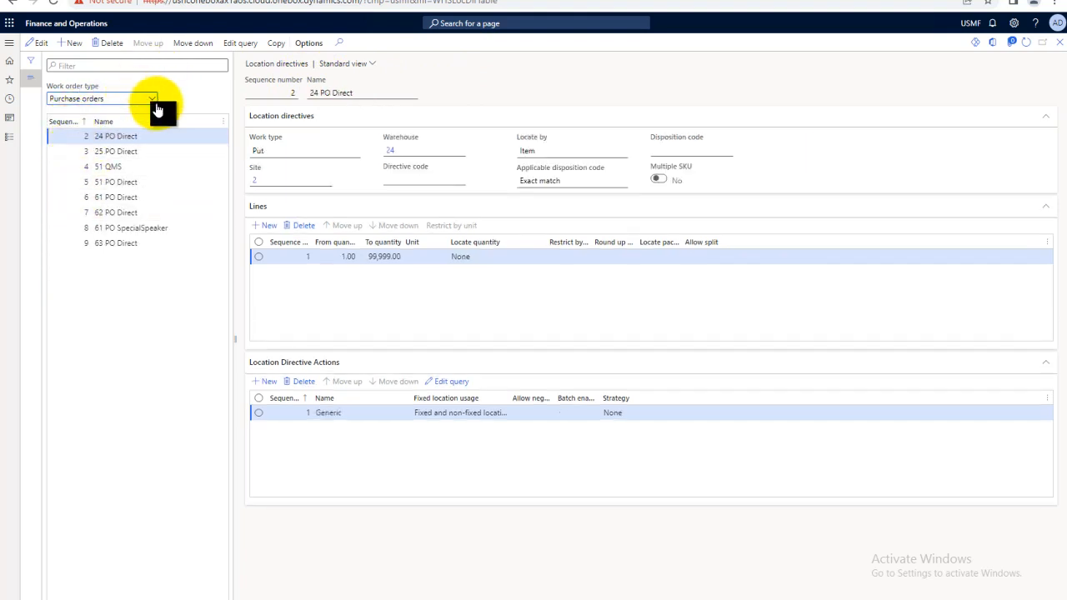
click(153, 100)
click(89, 130)
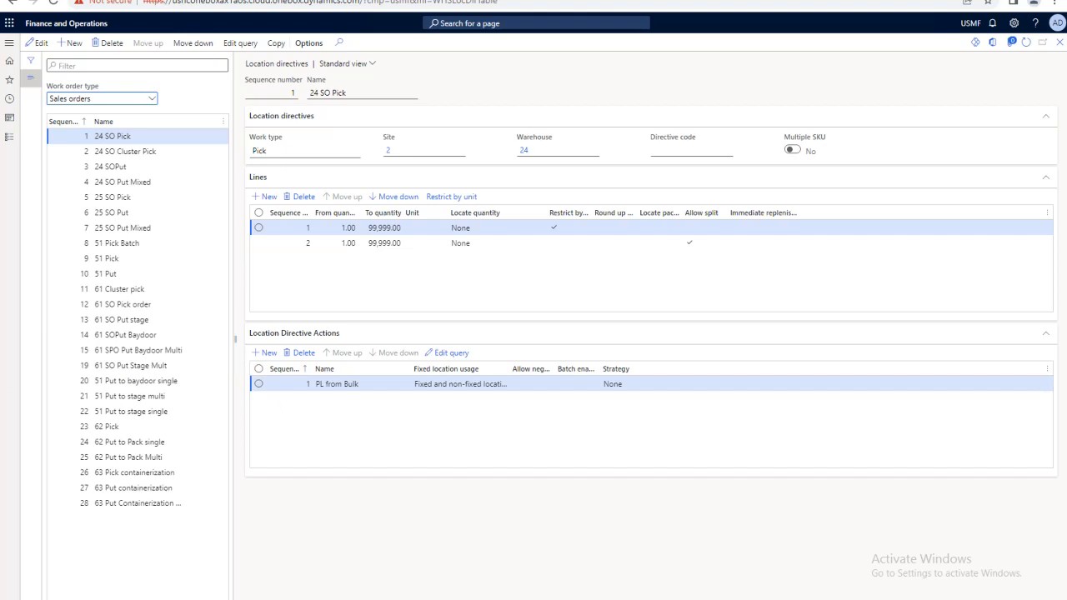
click(154, 102)
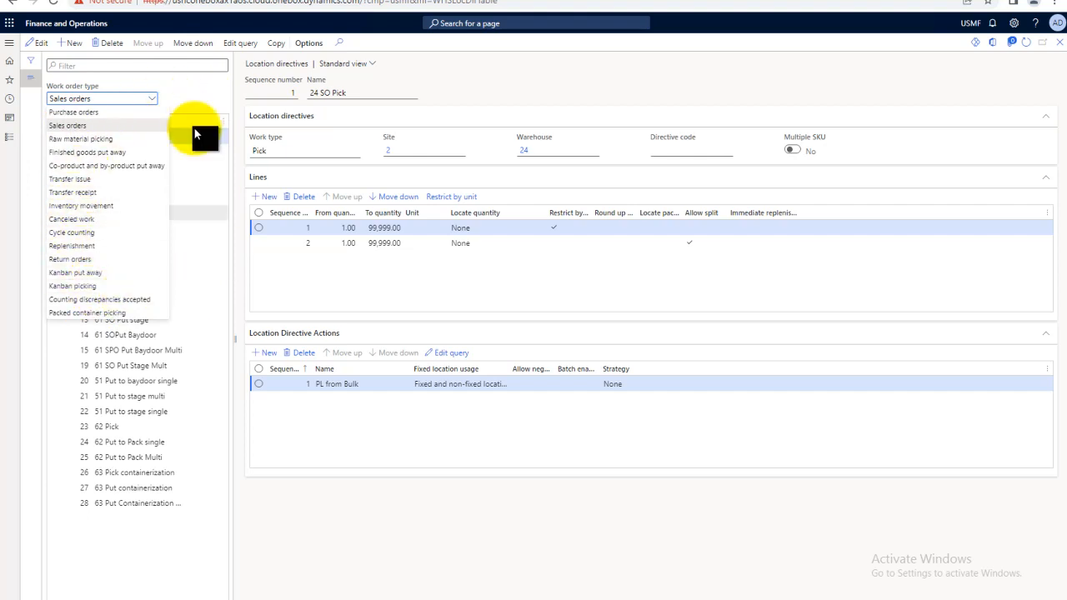
click(207, 97)
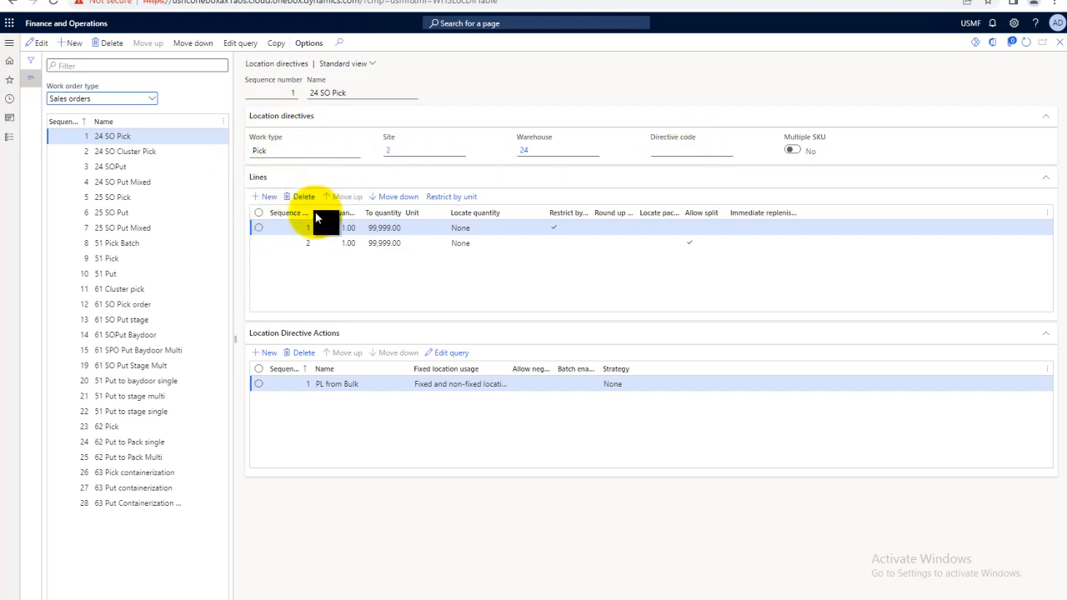
Select line 1 of the 24 SO Pick directive and widen the Restrict by unit column to show its full name
click(380, 227)
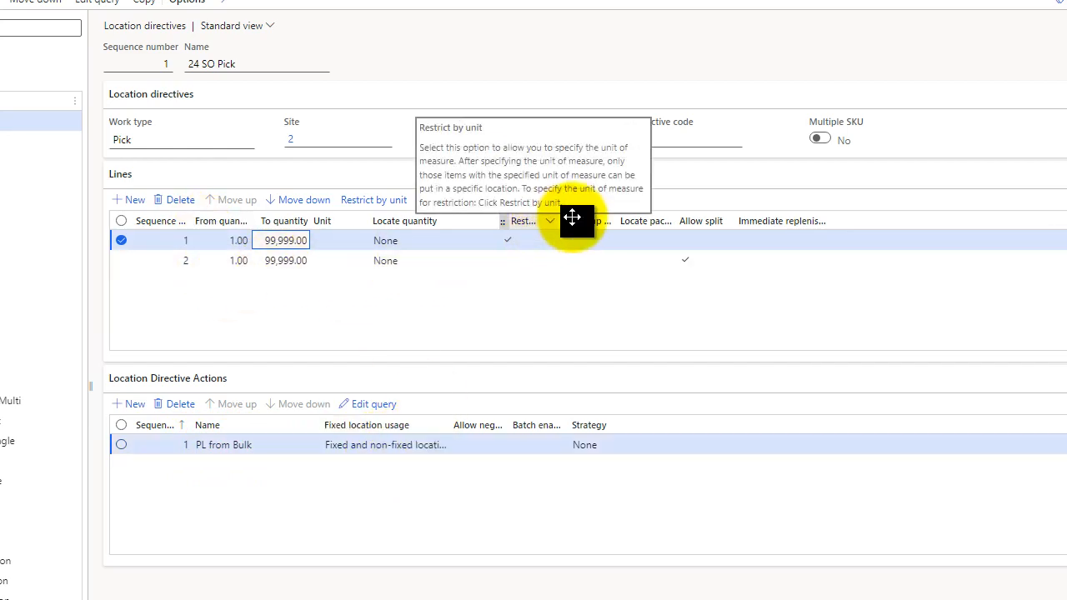
drag(556, 215, 639, 226)
click(538, 242)
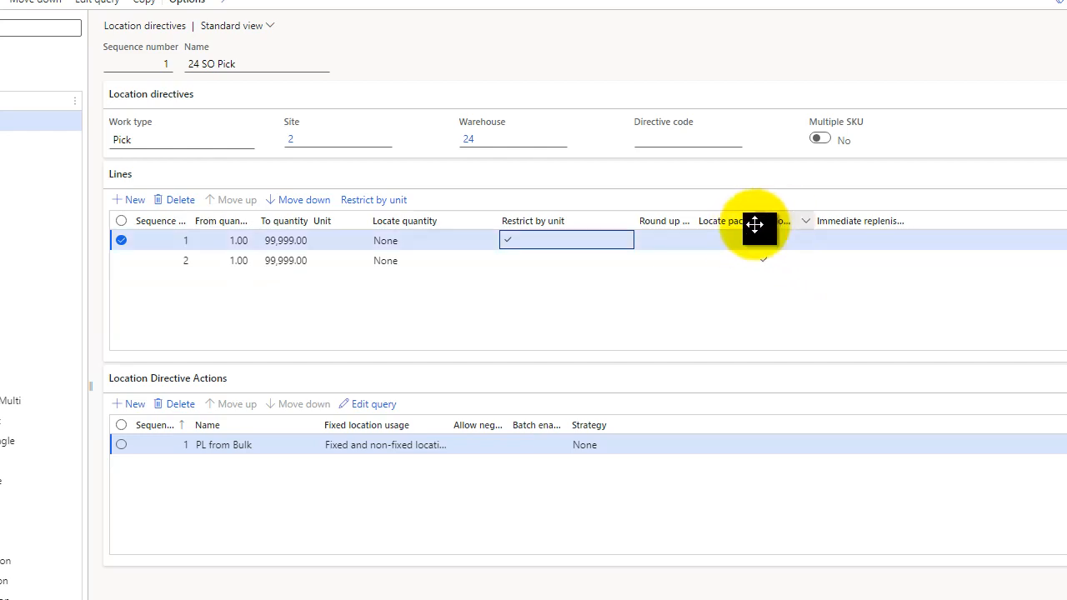
Select line 2 of the 24 SO Pick directive and compare its From Floor and From Bulk location directive actions
click(265, 260)
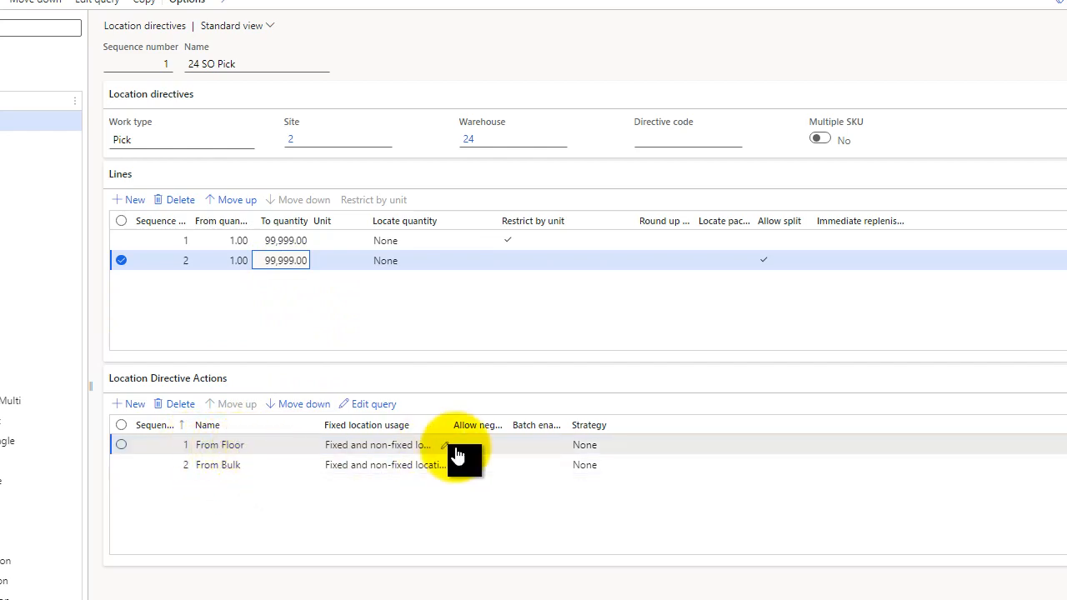
click(369, 445)
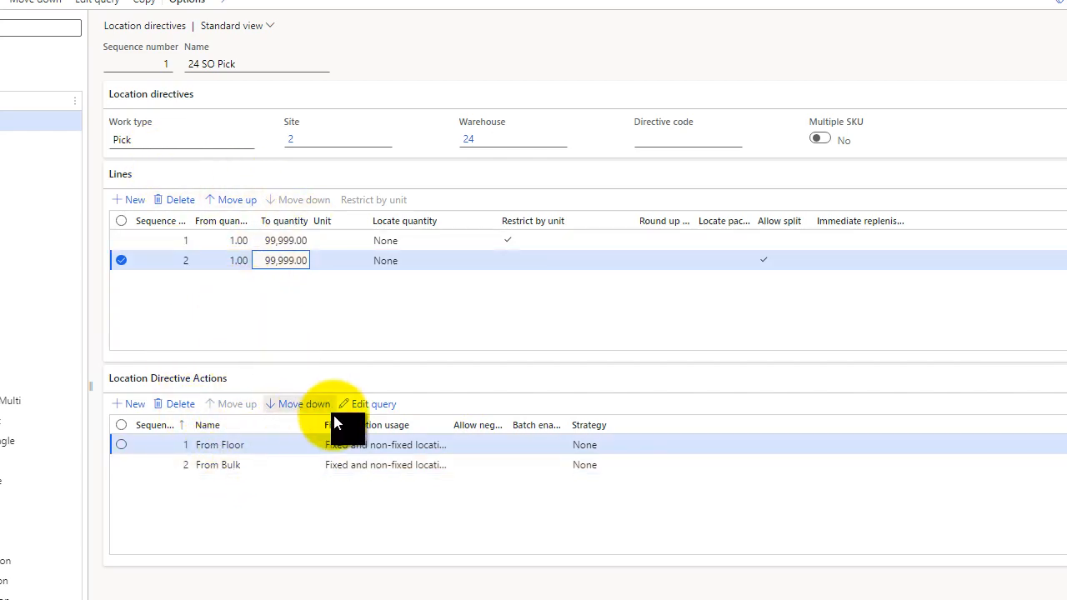
click(213, 465)
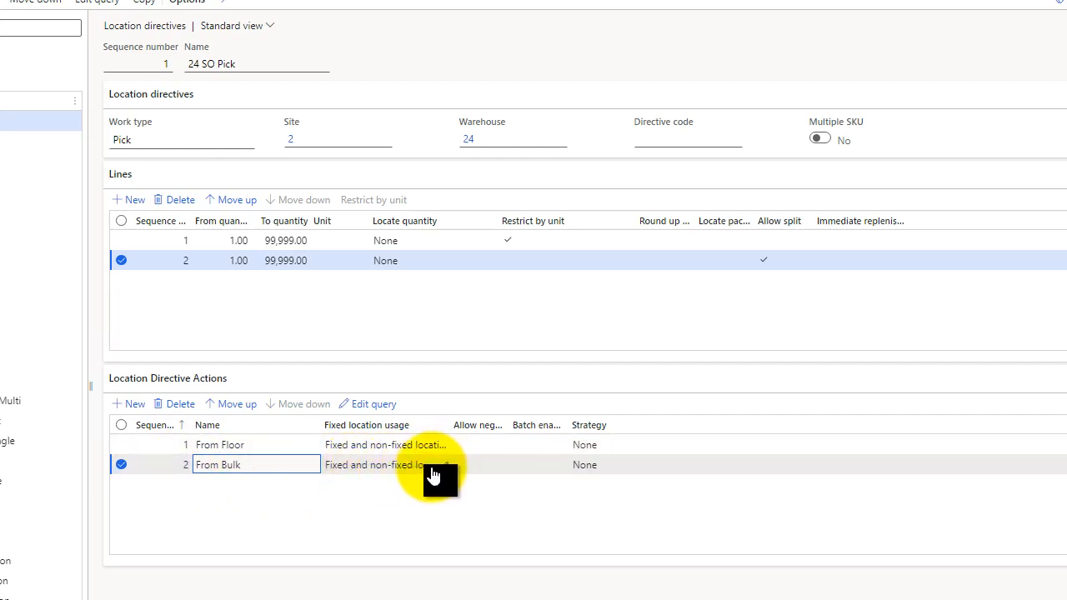
click(218, 444)
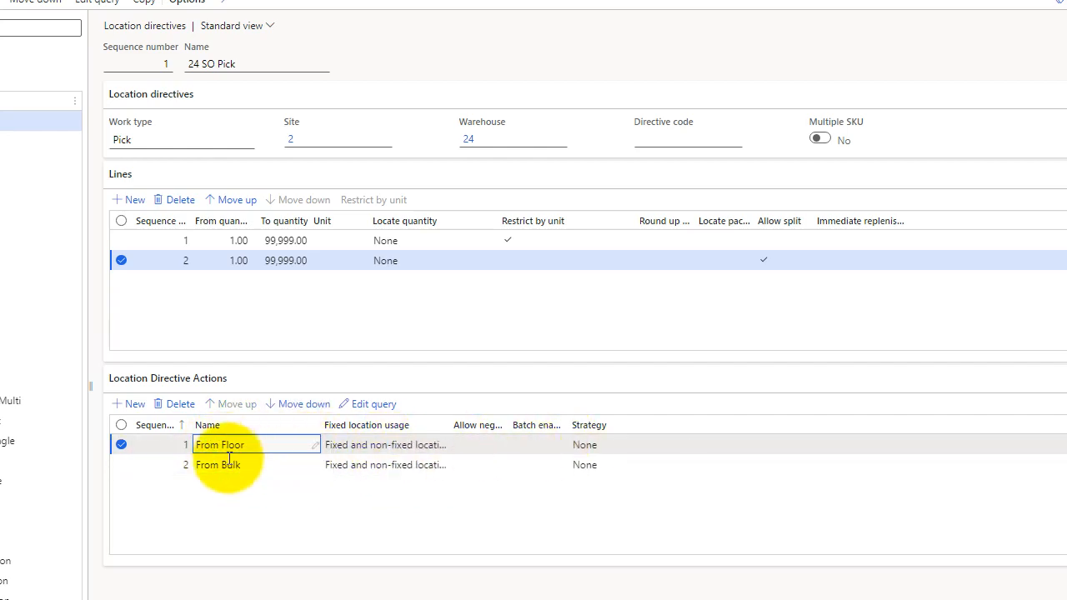
click(213, 464)
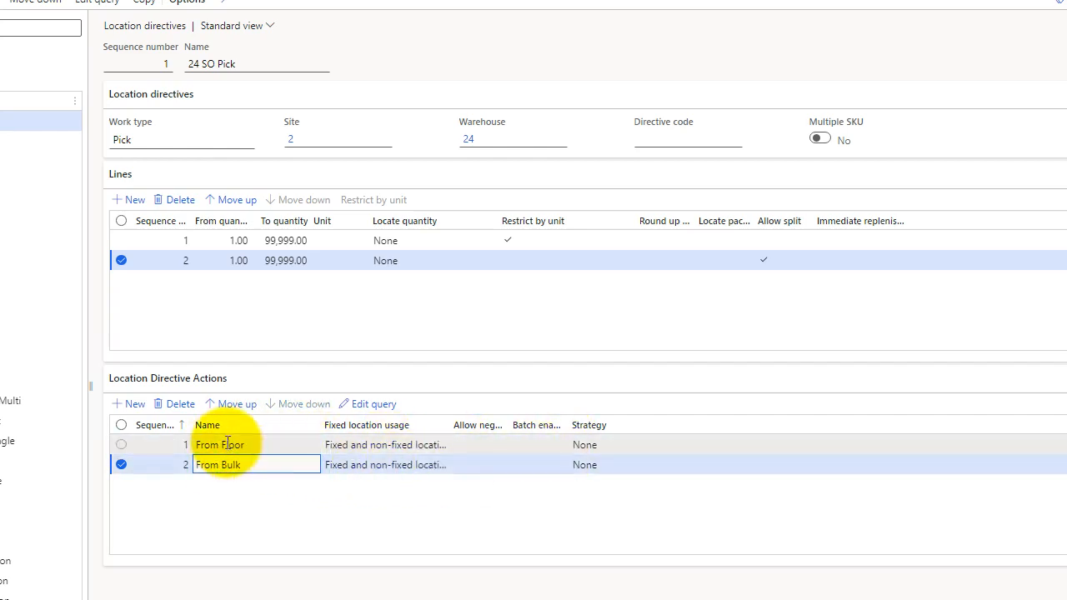
Examine the From Floor action's query, including its location profile ID criteria, and return to the directive
click(228, 444)
click(365, 407)
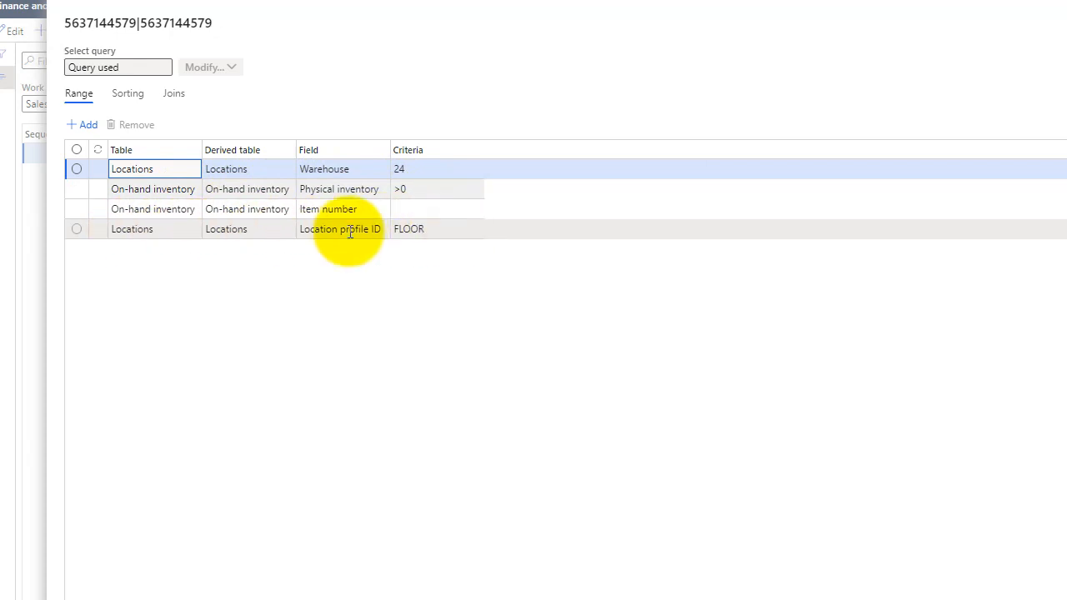
click(407, 229)
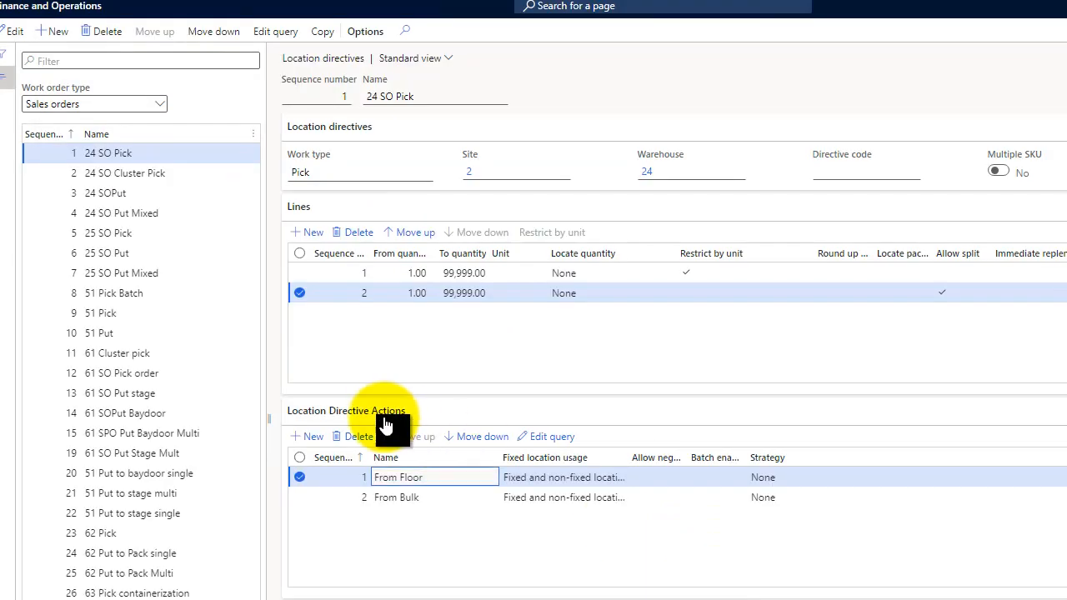
click(385, 477)
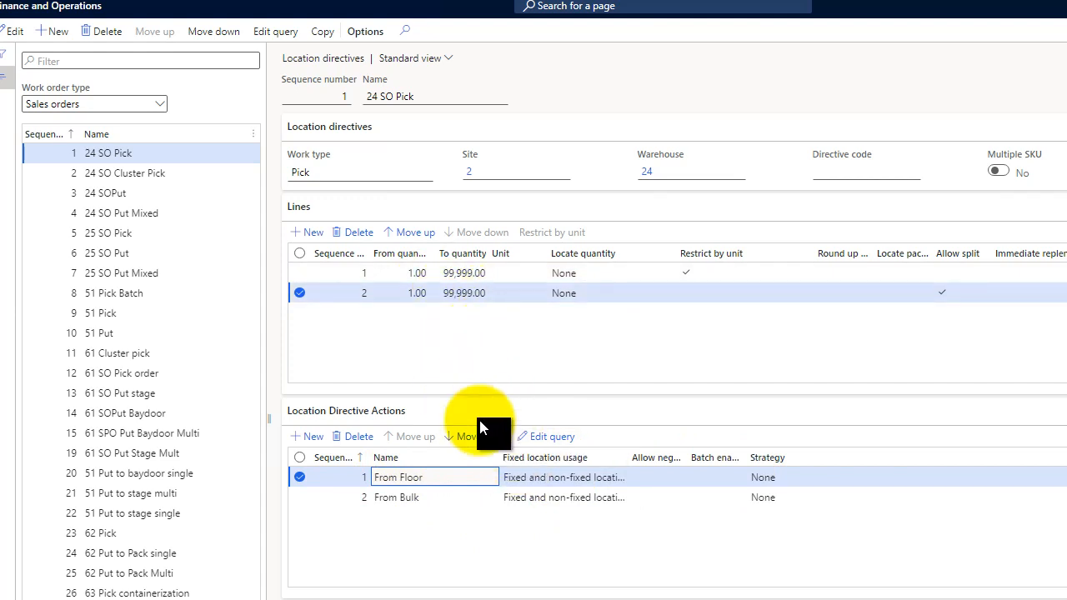
Examine the From Bulk action's query, including its location profile ID criteria, and close it without changes
click(383, 497)
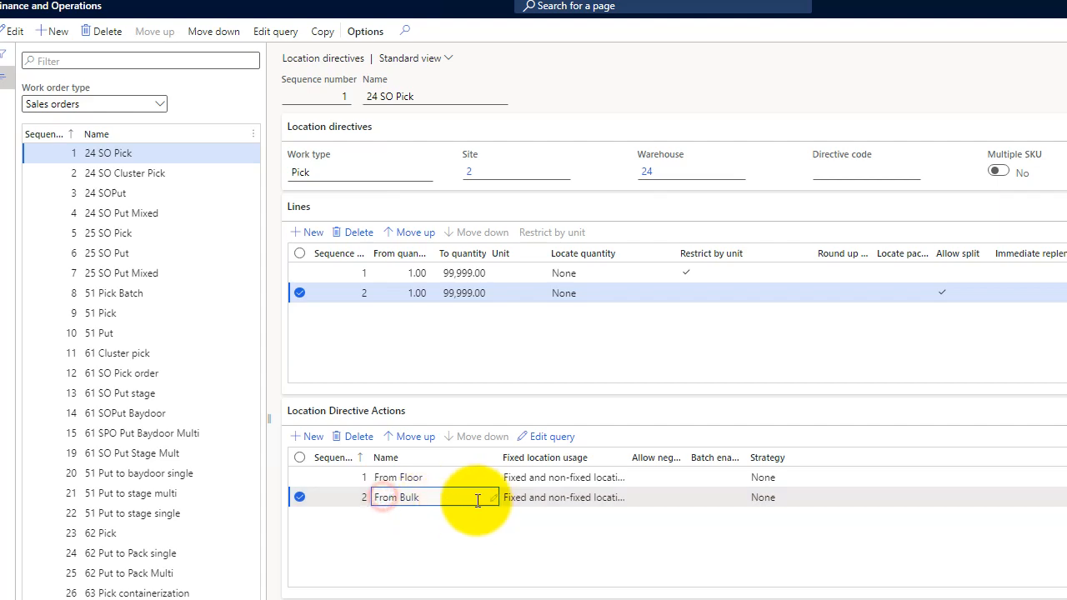
click(546, 439)
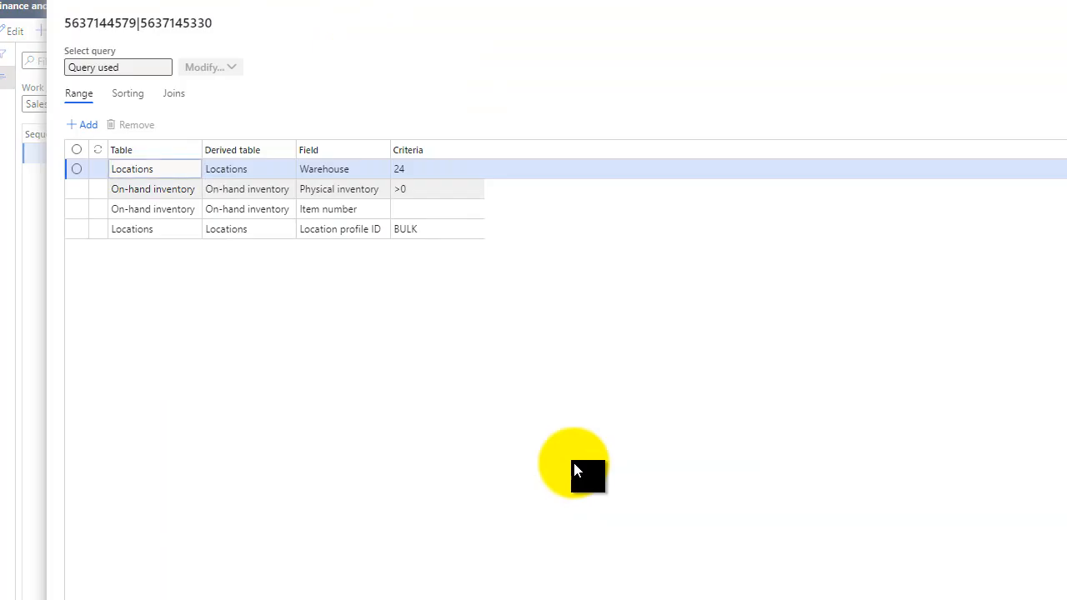
click(404, 234)
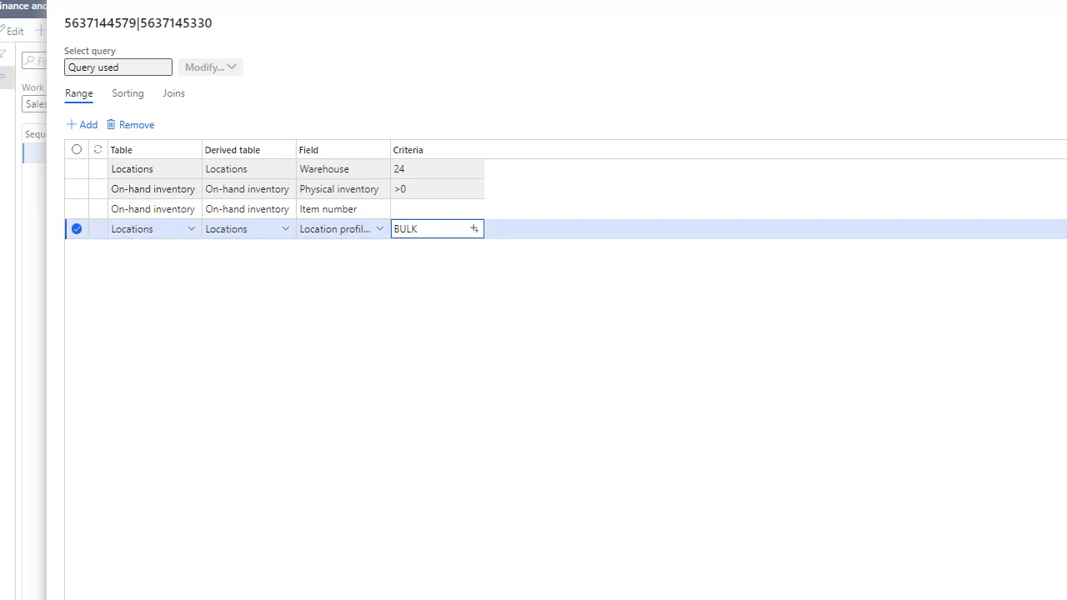
key(Escape)
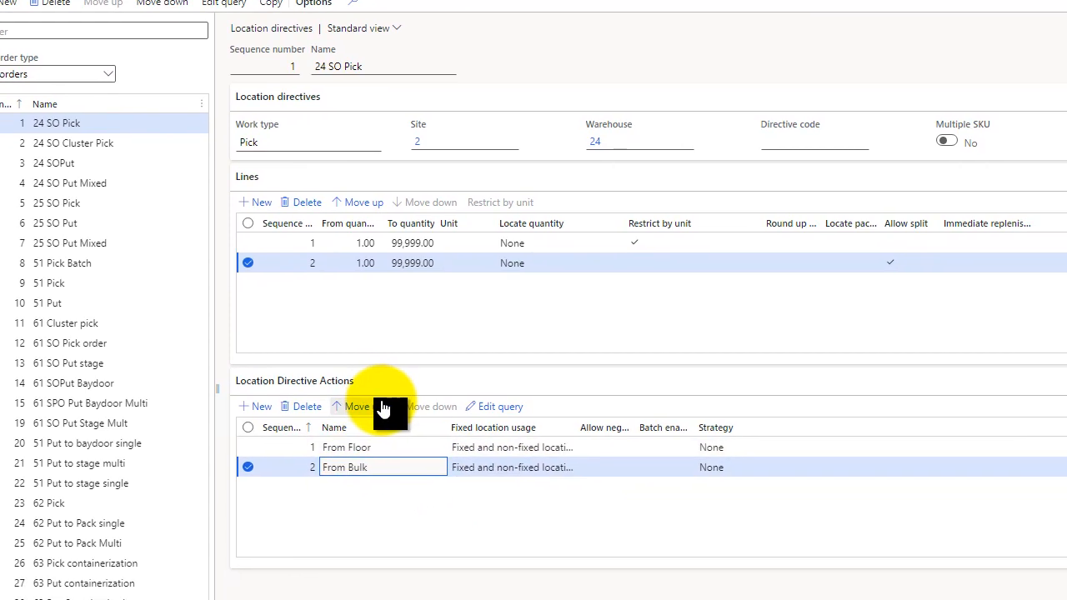
Select line 1 of the 24 SO Pick directive and check the query of its PL from Bulk action without changing it
click(187, 129)
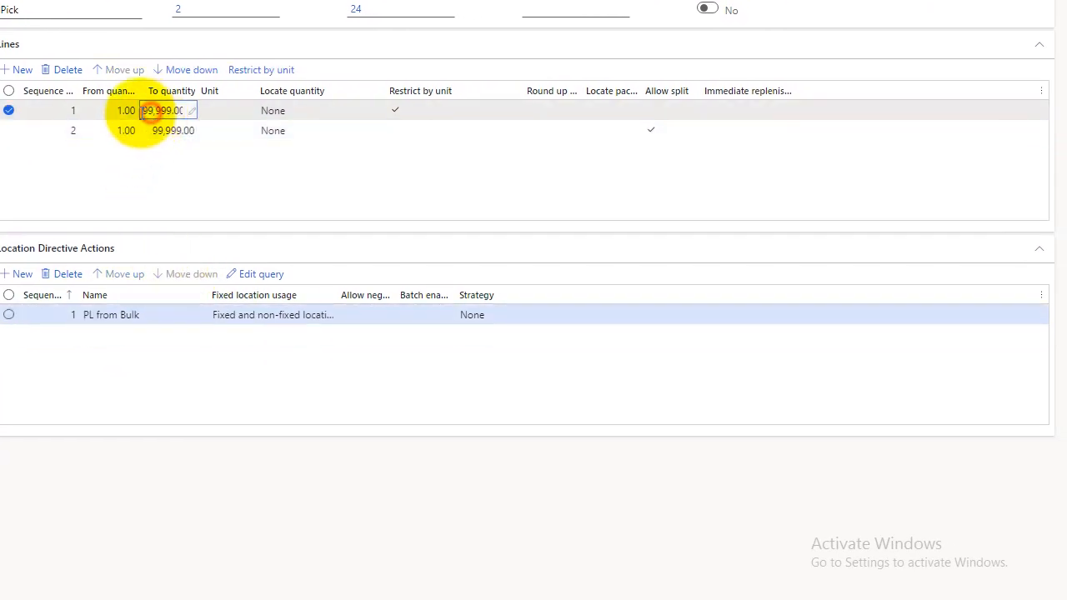
click(252, 278)
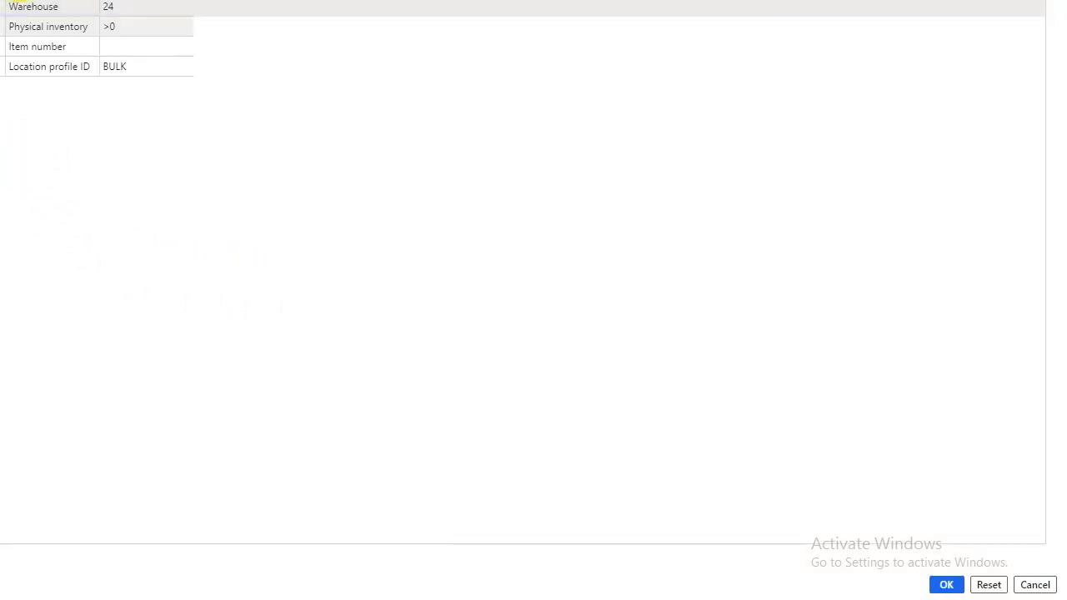
click(1040, 588)
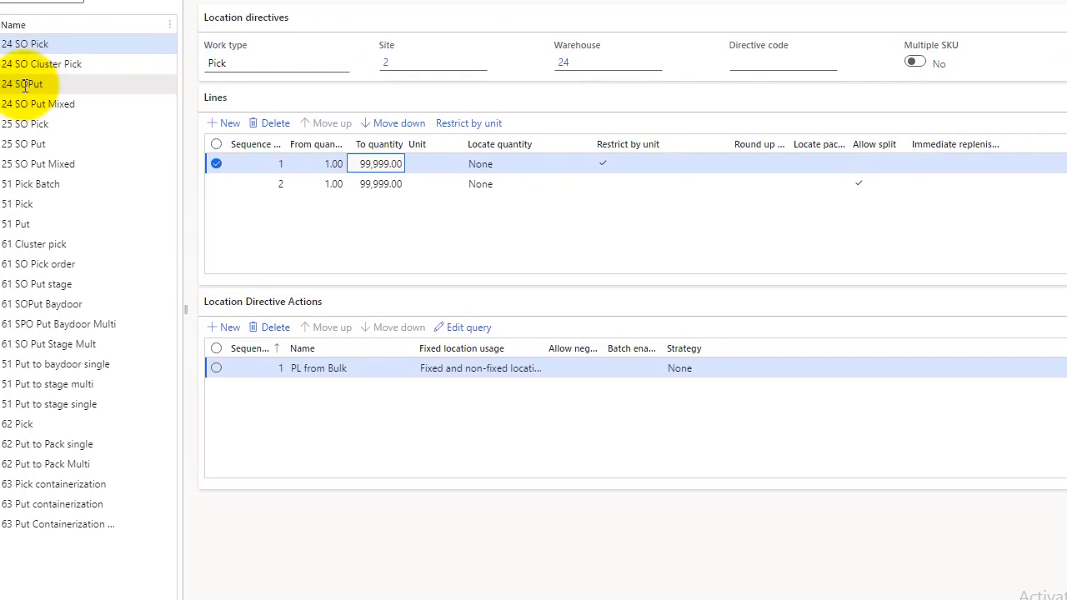
Compare the 24 SOPut, 24 SO Pick and 24 SO Cluster Pick directives, including work type, directive code and Multiple SKU settings
click(59, 93)
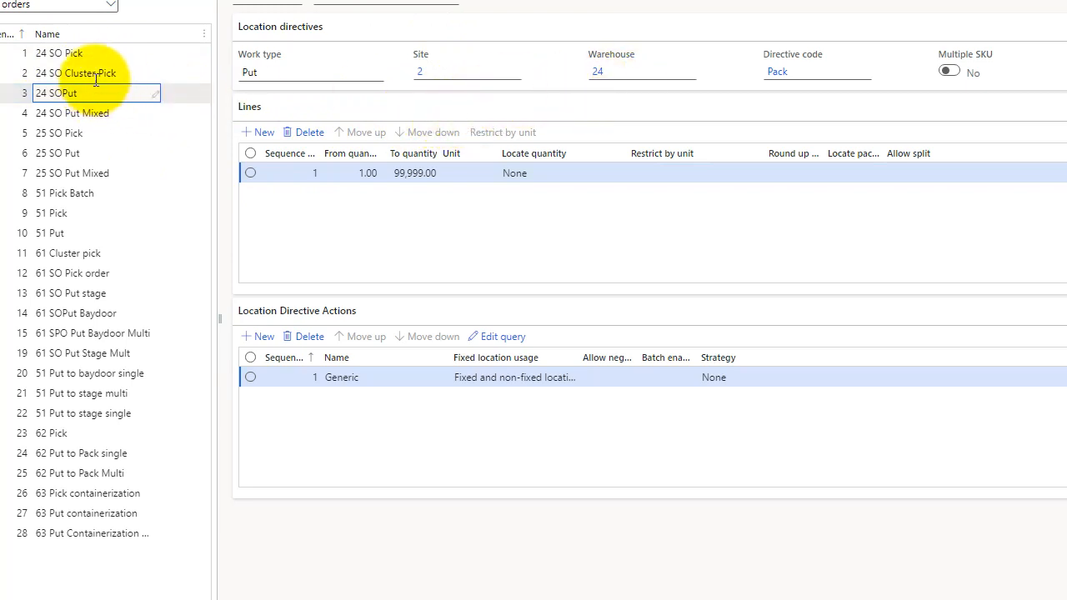
mouse_move(988, 64)
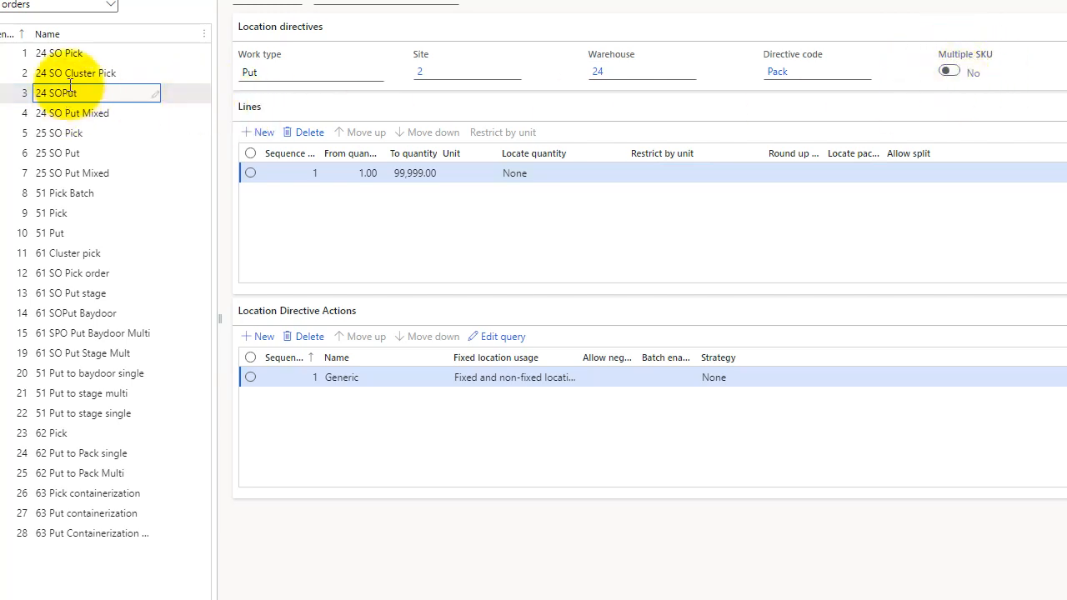
click(71, 52)
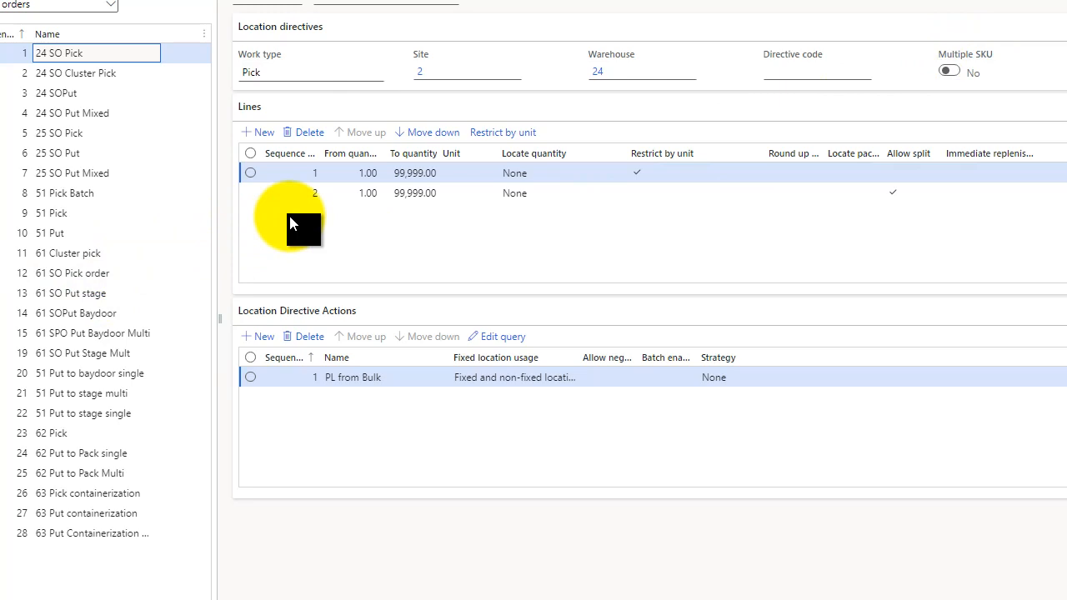
click(75, 73)
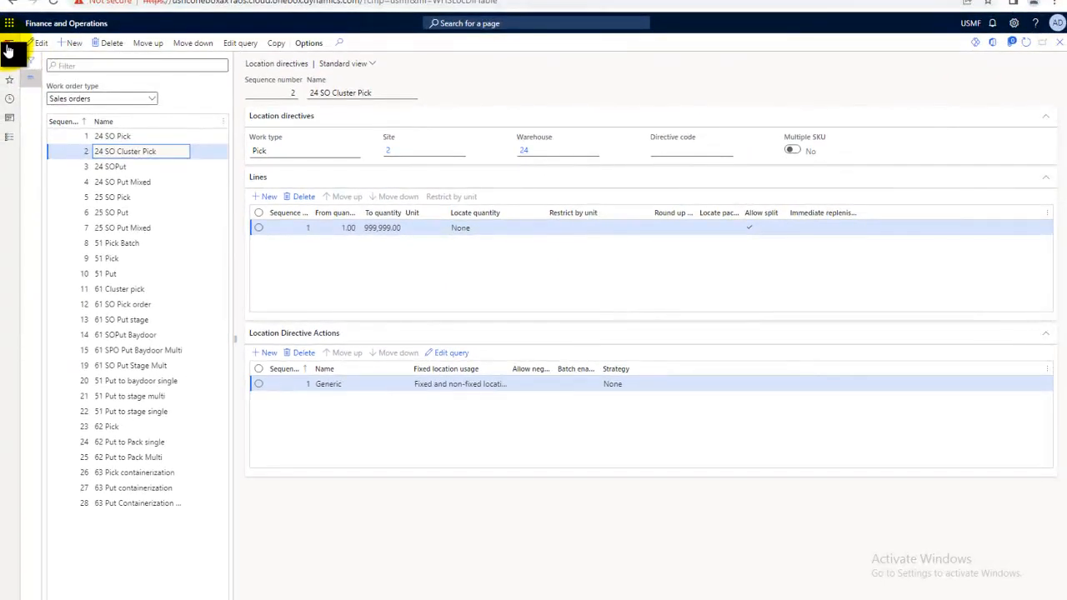
Open the disposition codes setup among the mobile device settings of Warehouse management
click(9, 44)
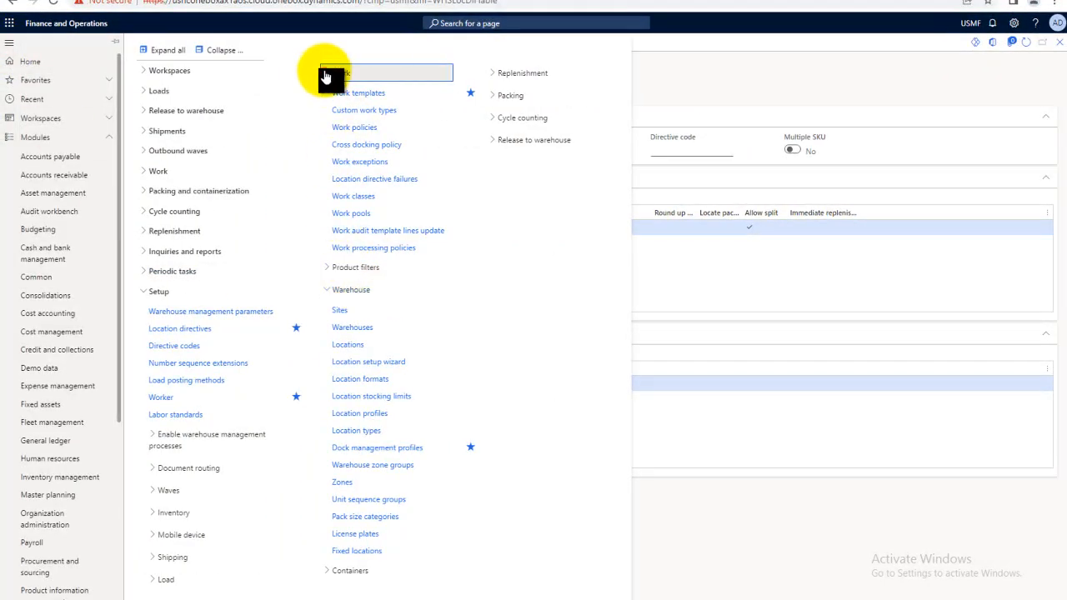
click(326, 75)
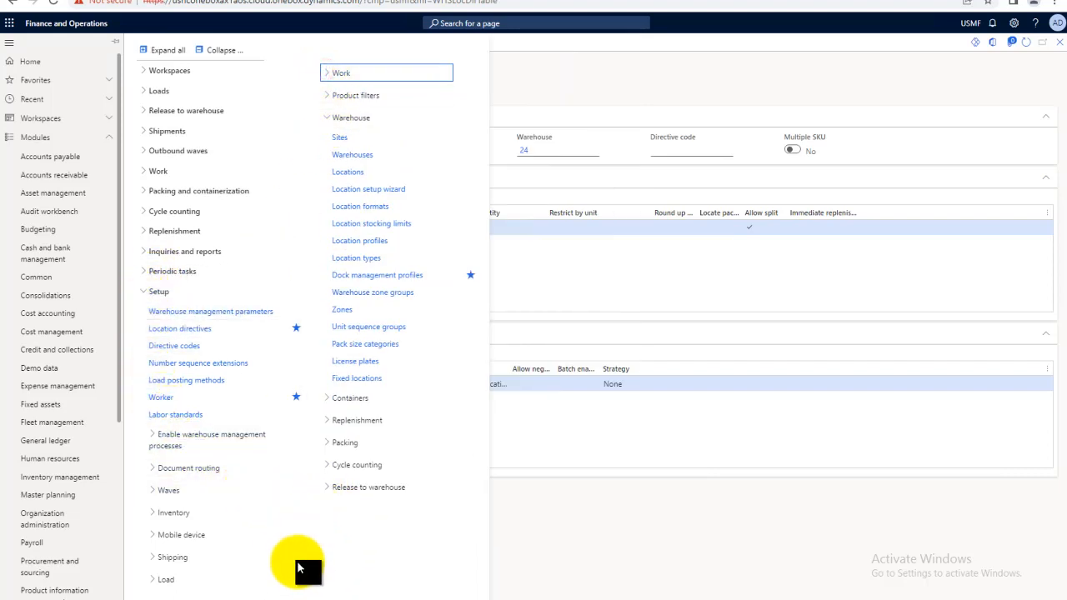
click(163, 536)
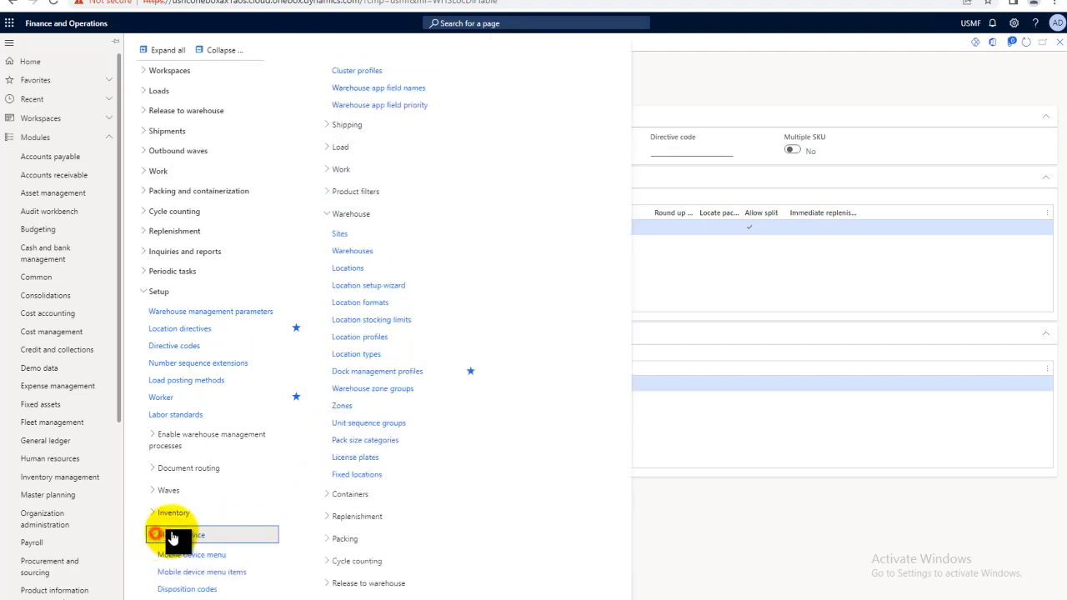
click(190, 589)
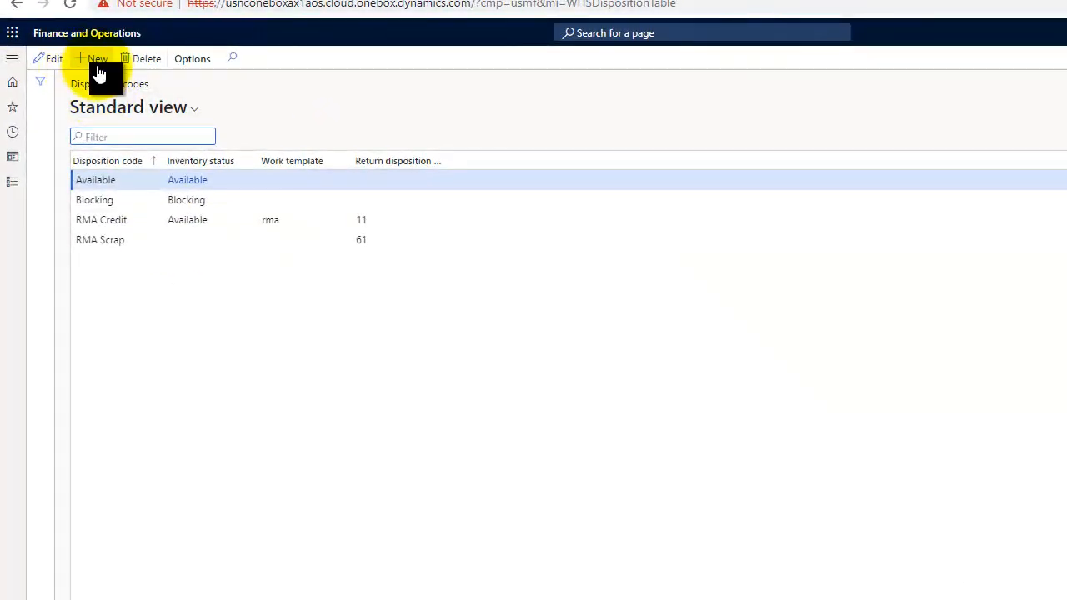
Create a disposition code named Damaged with inventory status Good and work template RMA
click(91, 60)
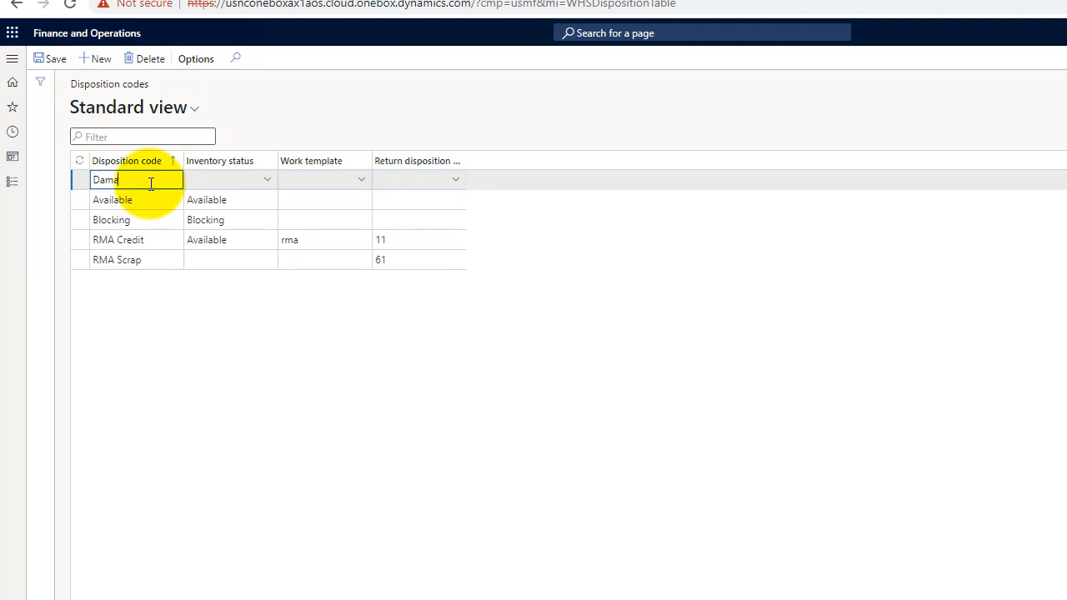
key(Tab)
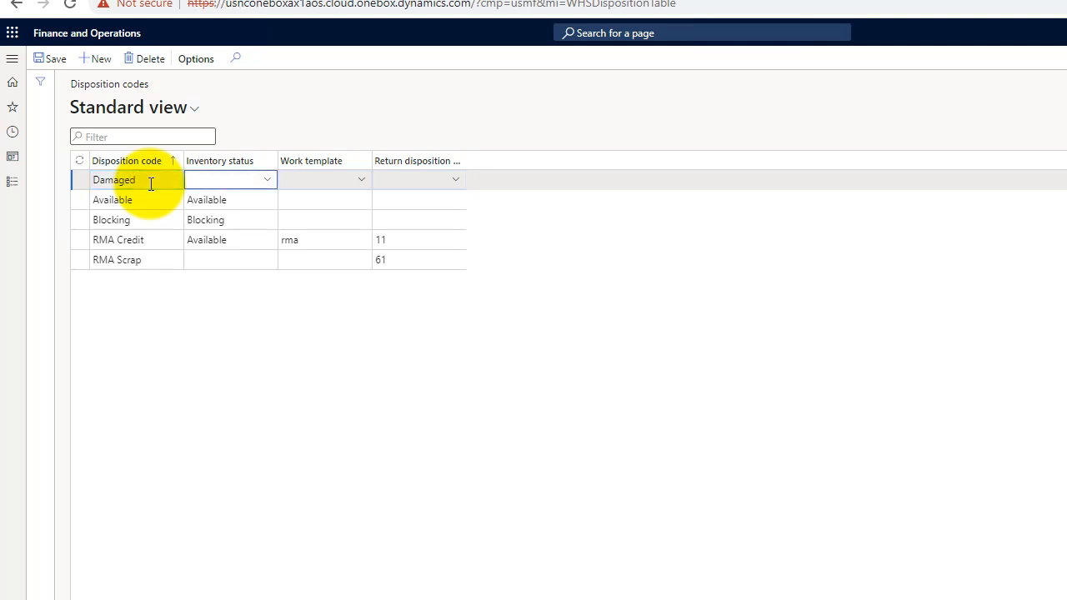
click(266, 180)
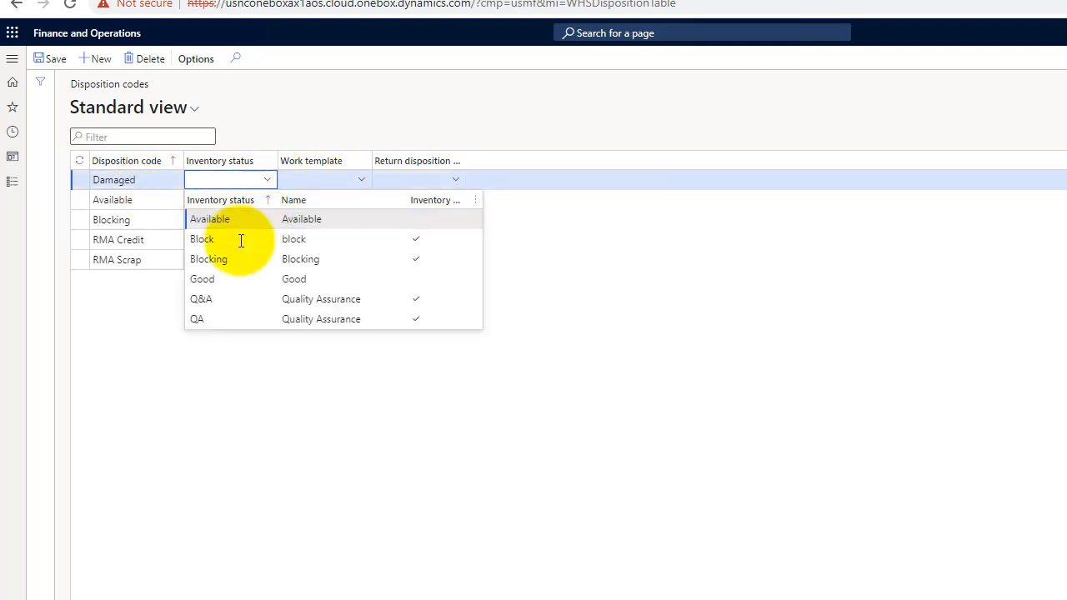
click(218, 286)
click(247, 140)
click(277, 140)
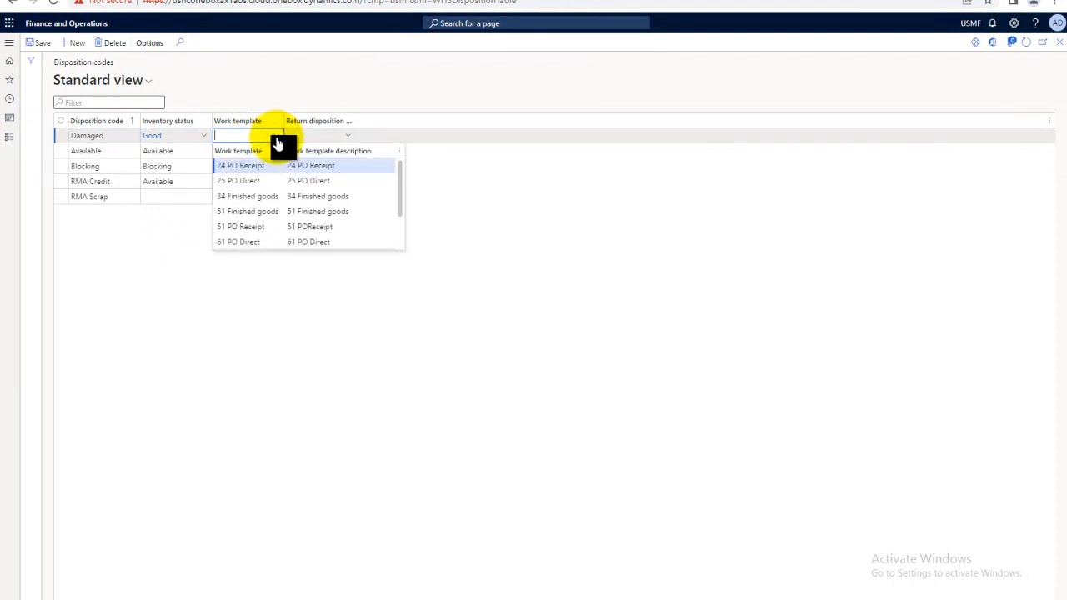
scroll(265, 212, down, 3)
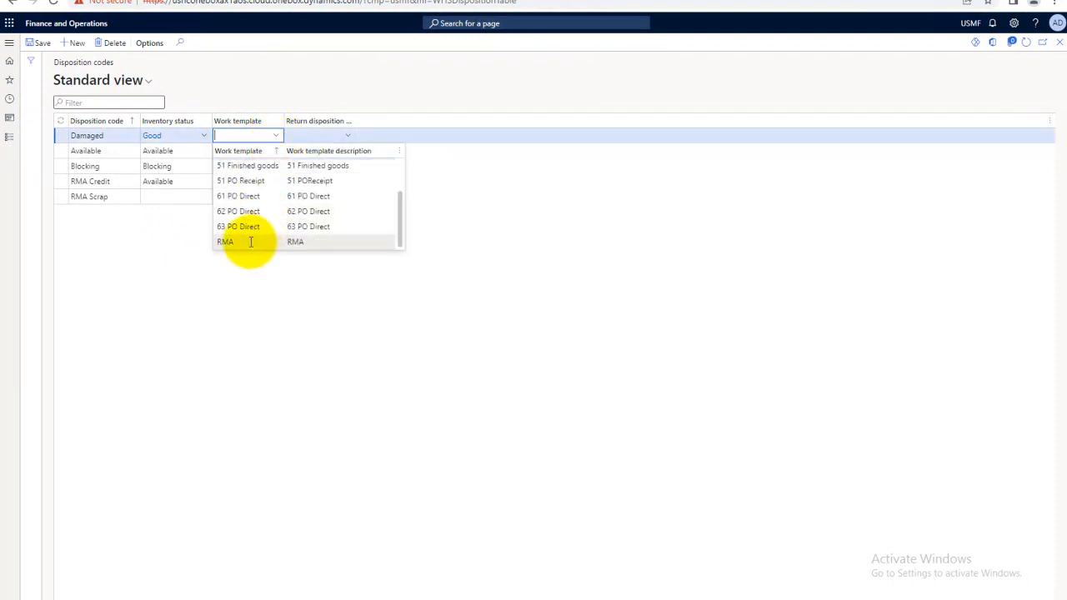
click(254, 242)
Try return disposition codes 61 and 41 for the Damaged code, and settle on 31, Replace and credit
click(349, 137)
click(348, 136)
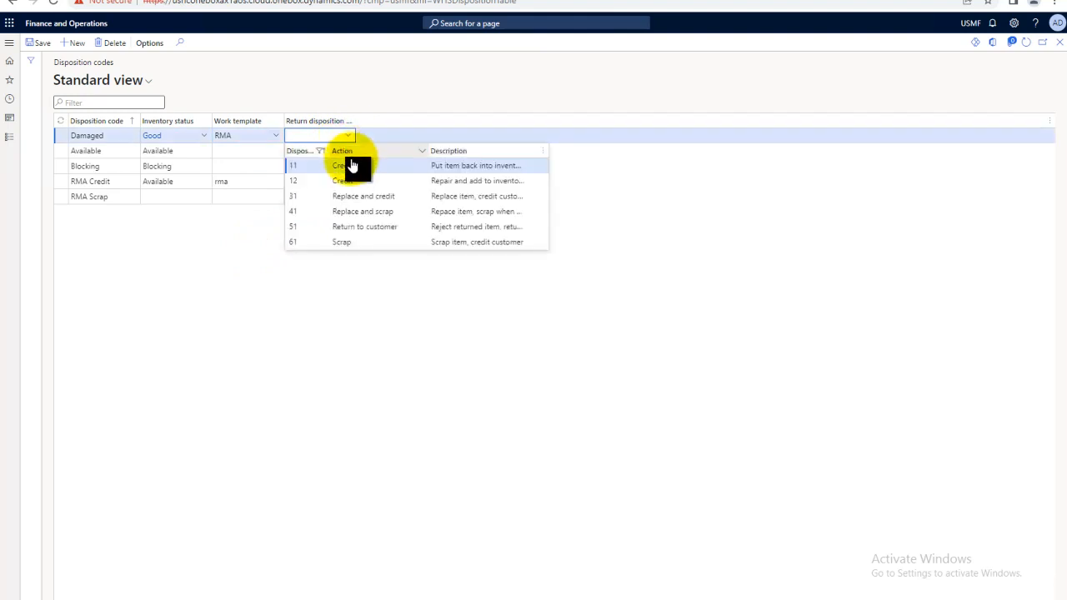
click(343, 242)
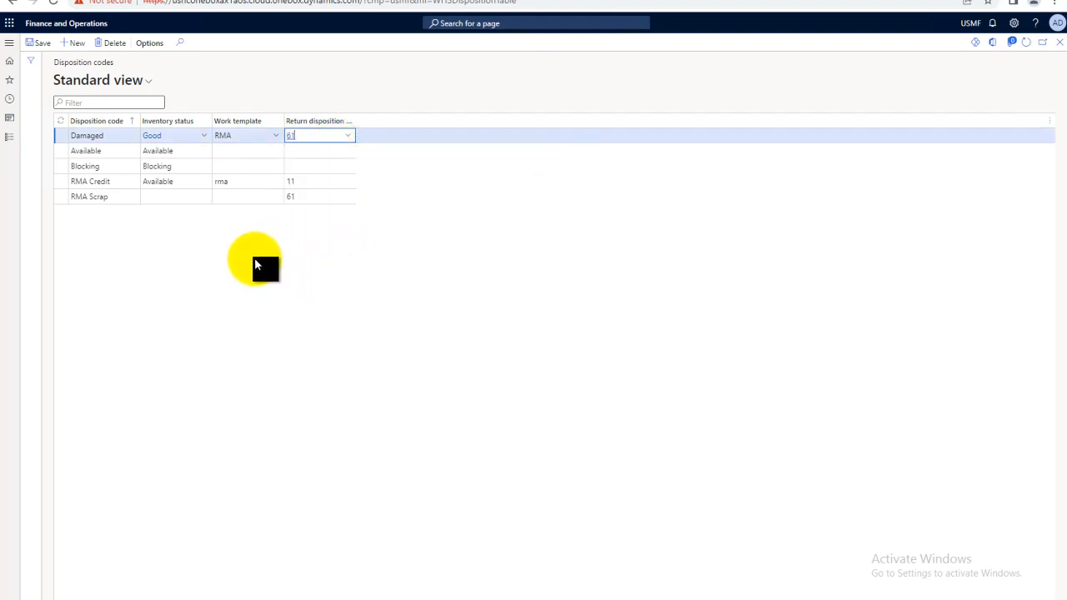
click(349, 136)
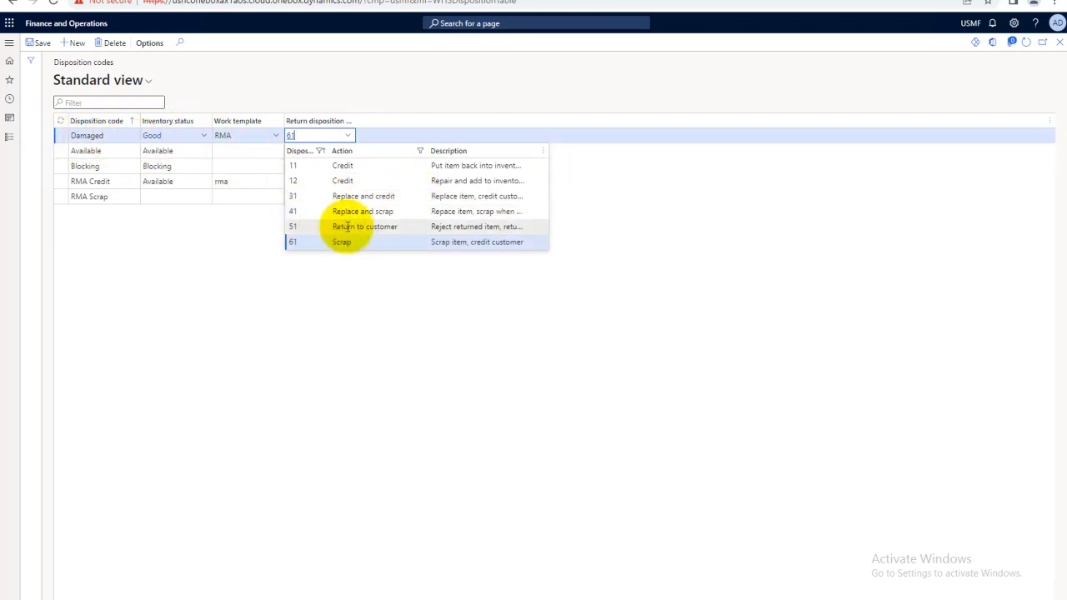
click(302, 212)
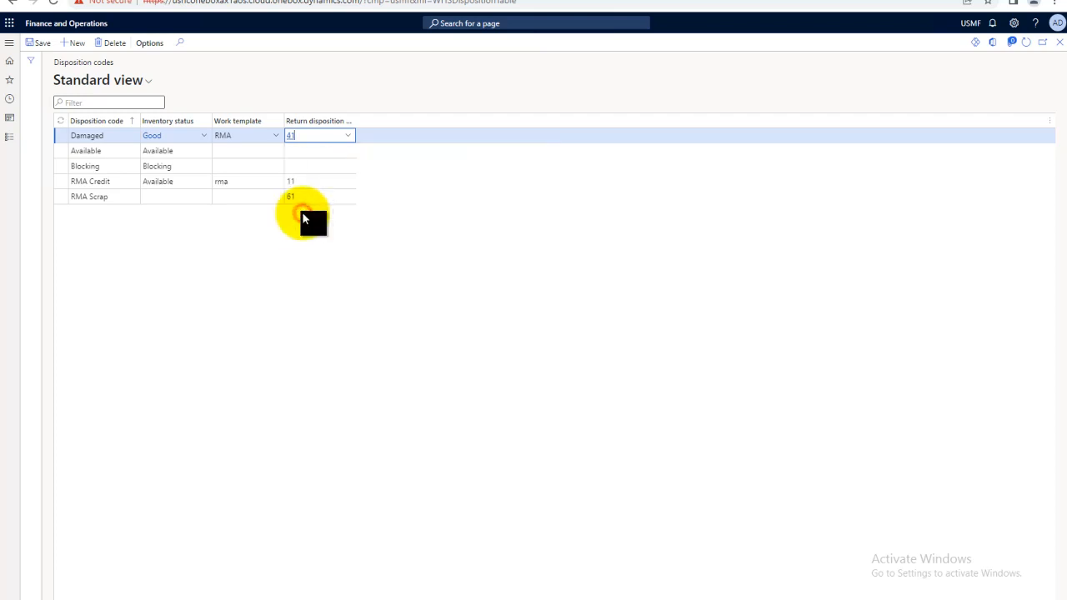
click(349, 138)
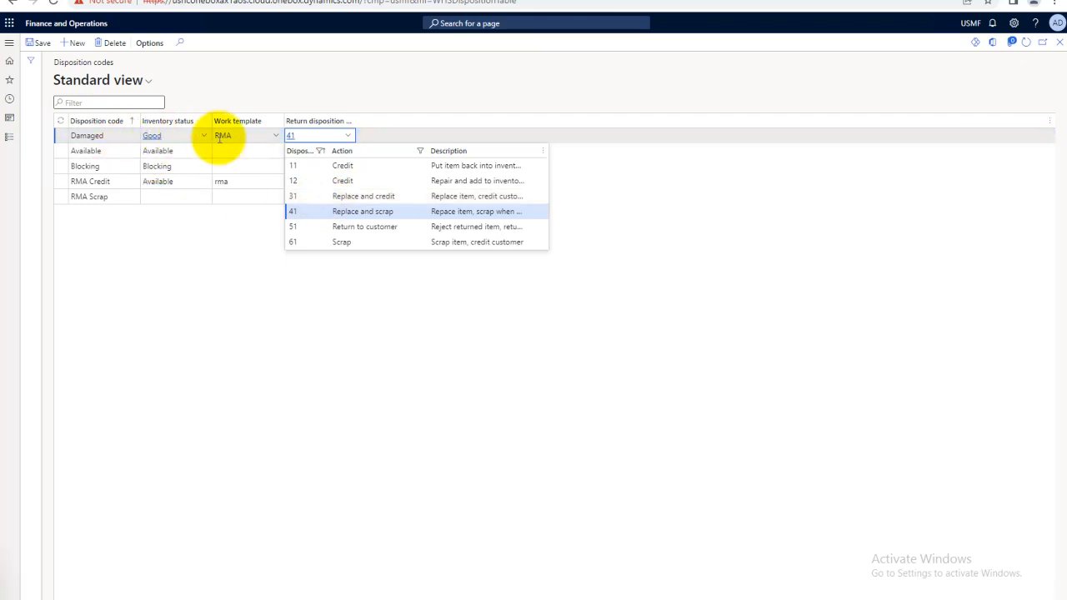
click(347, 202)
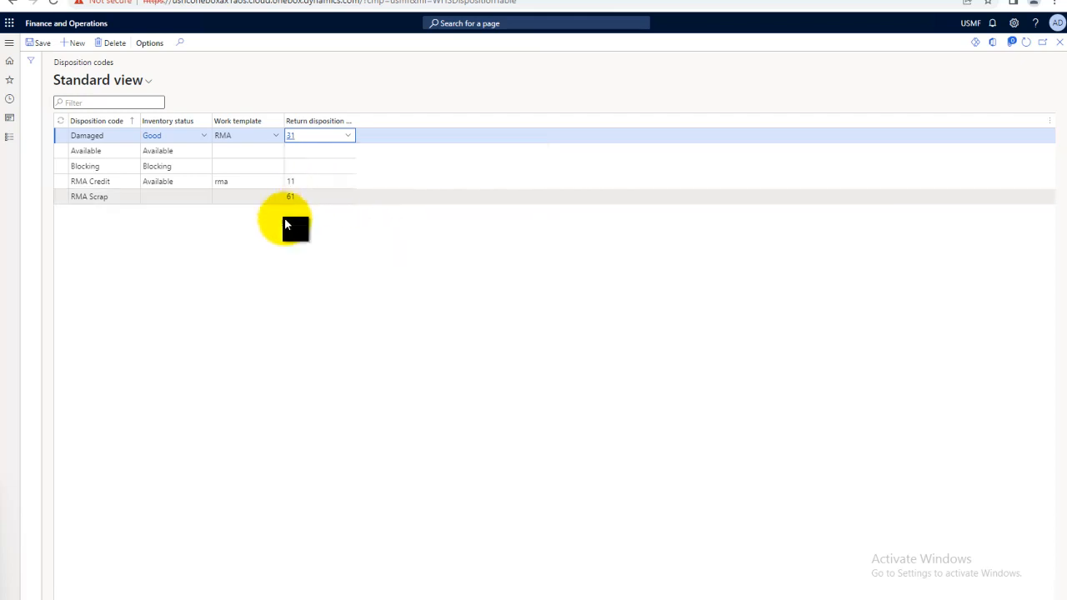
Open the details of the Damaged code's return disposition code and reset the filter to list all return disposition codes
right_click(352, 143)
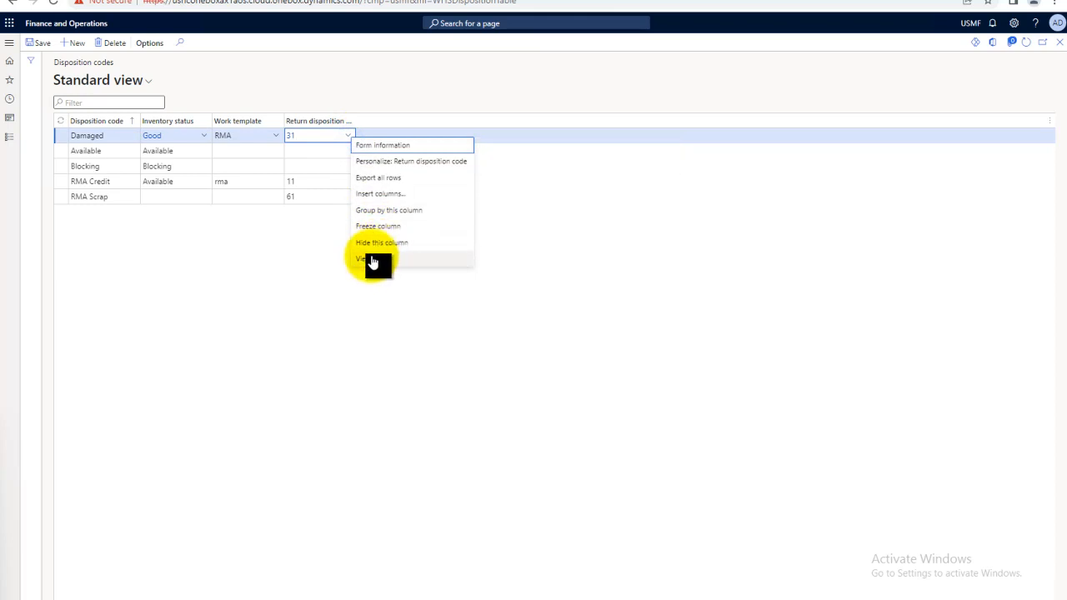
click(369, 255)
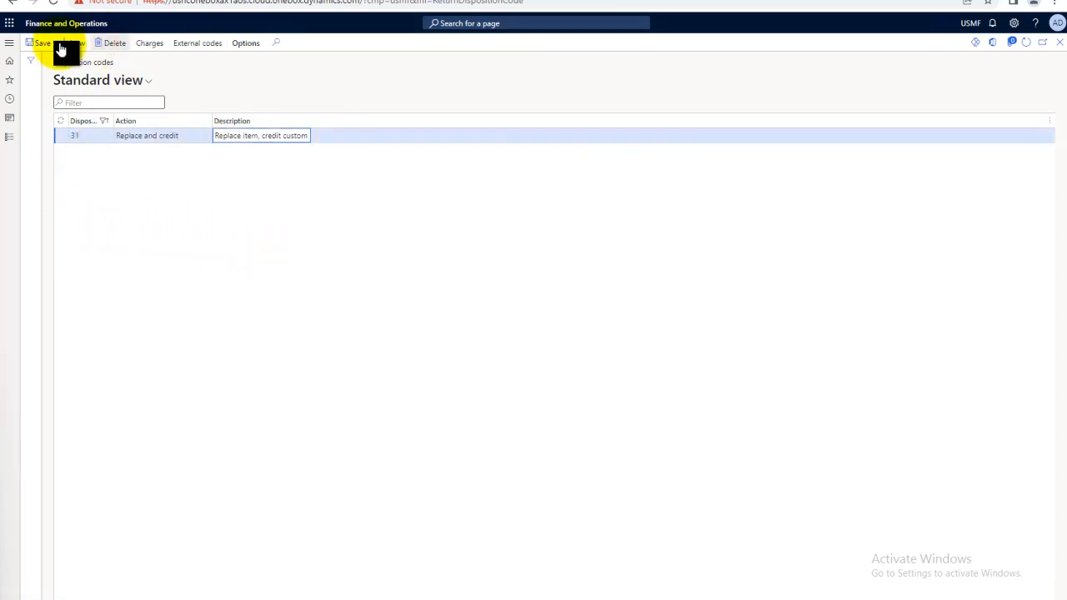
click(31, 62)
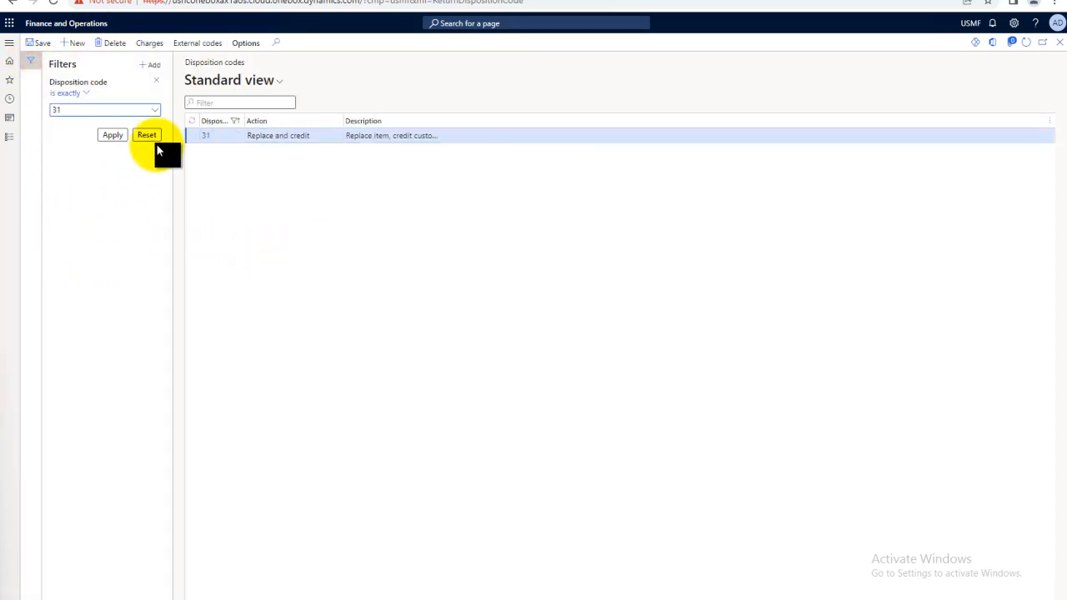
click(146, 137)
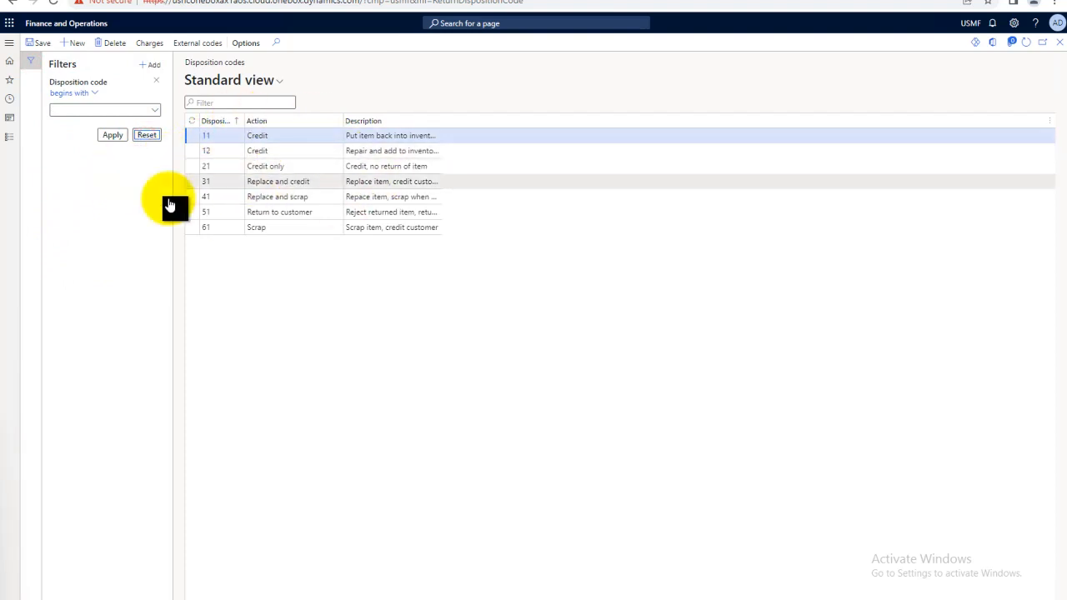
Widen the Description column and examine the descriptions of the return disposition codes, including 12, 51 and 61
drag(464, 118, 539, 120)
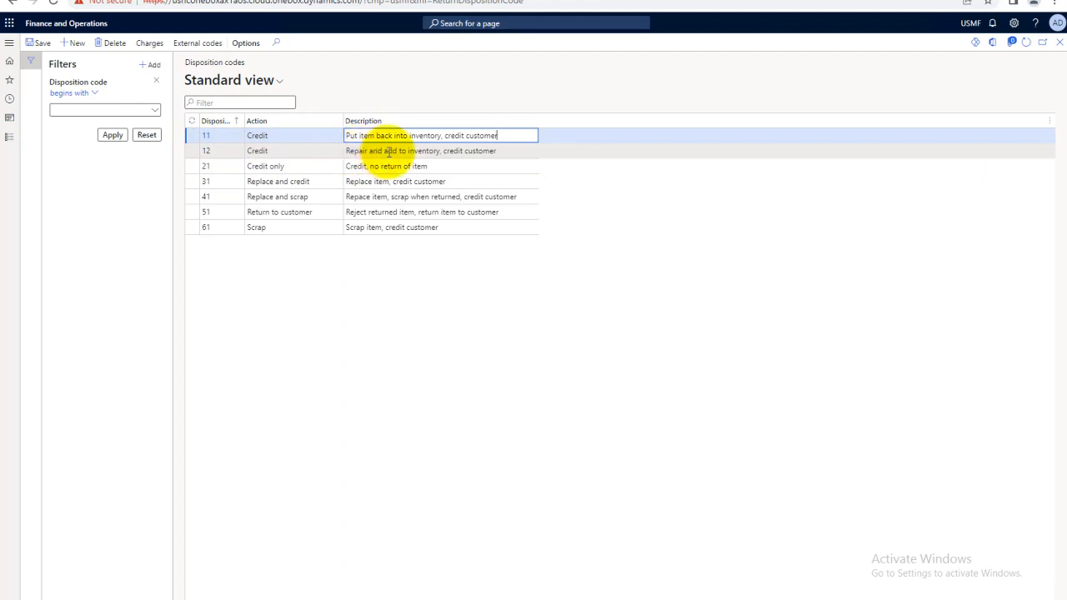
click(506, 150)
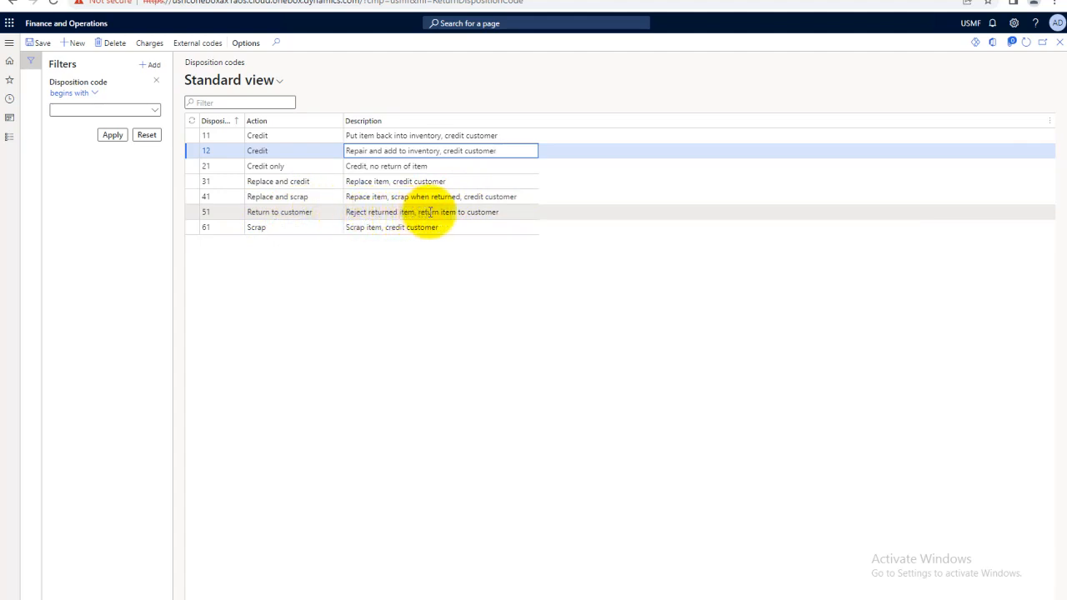
drag(500, 212, 337, 213)
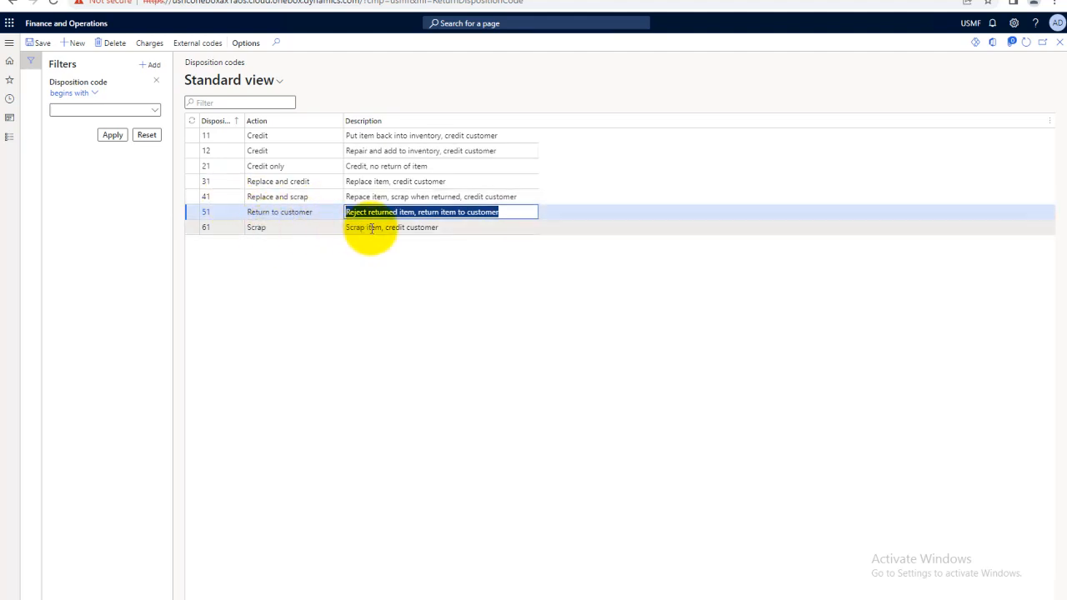
click(442, 226)
drag(450, 227, 309, 245)
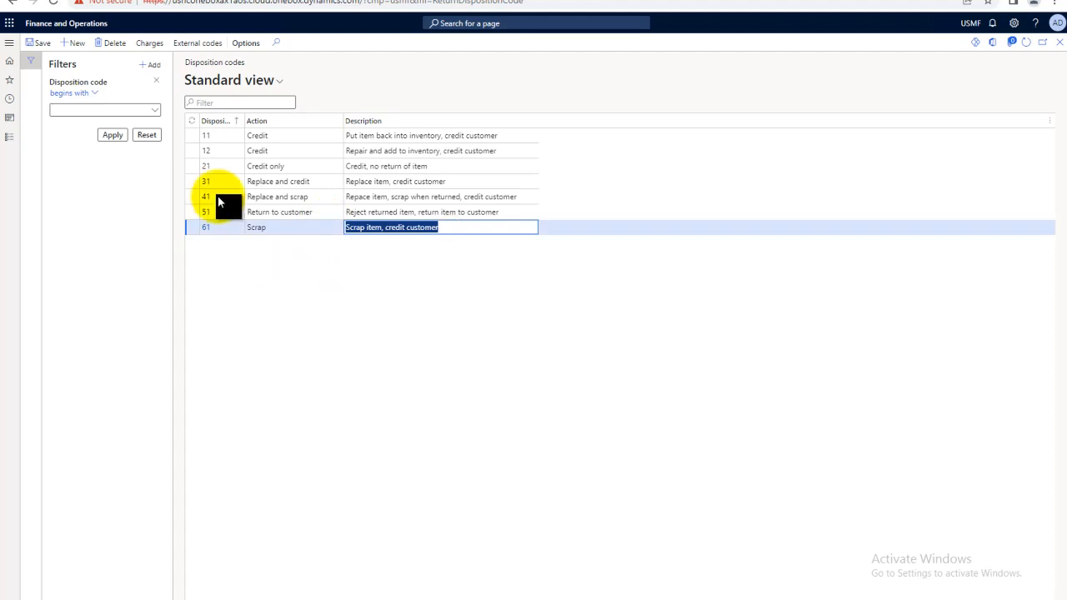
Try adding a return disposition code 62, check its action options, and delete the new row
click(72, 45)
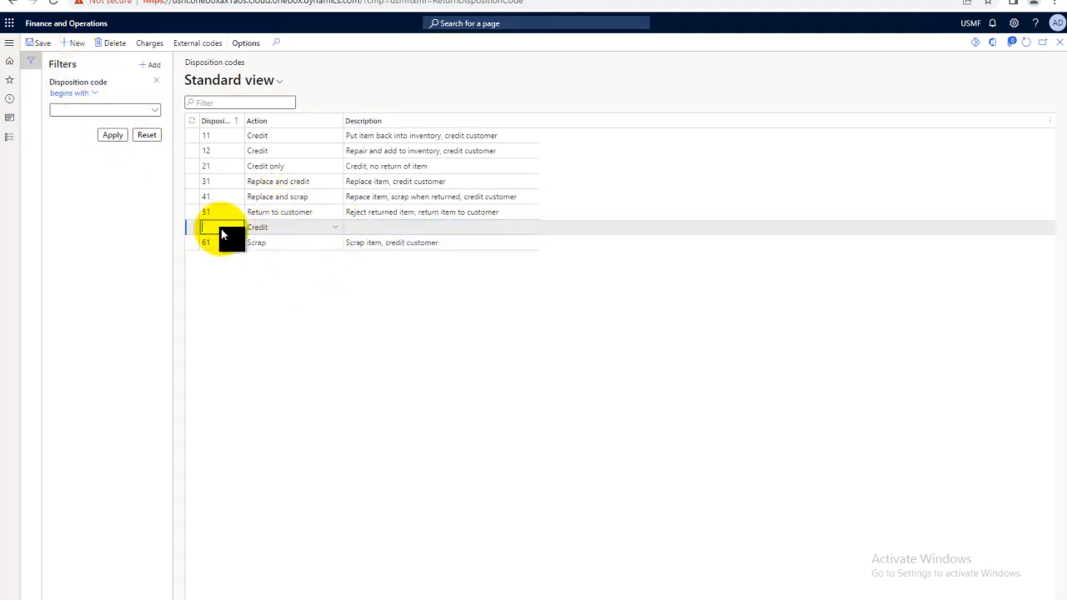
text(62)
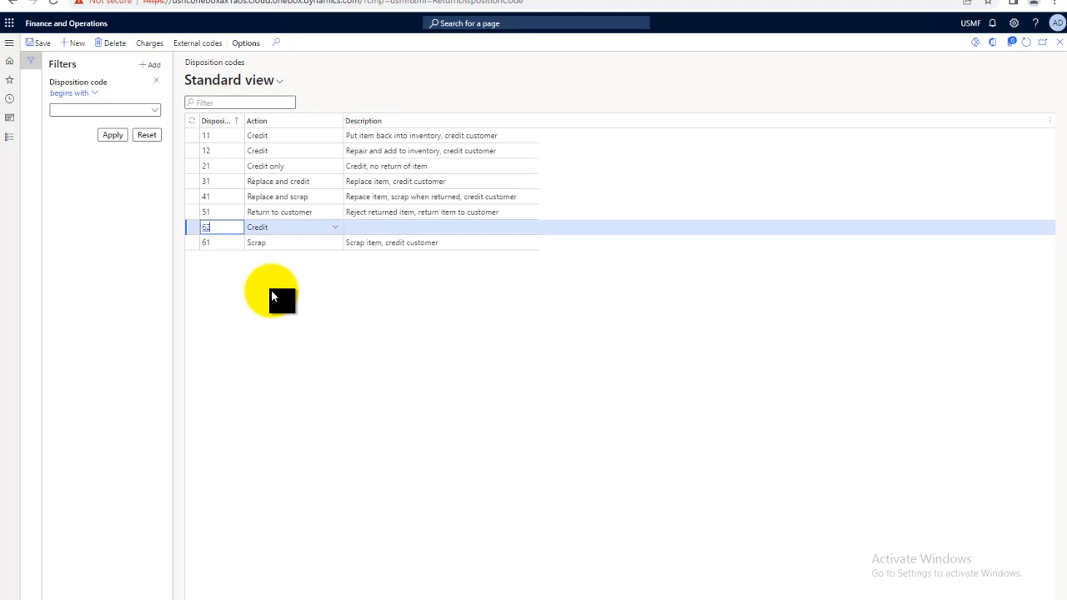
click(332, 230)
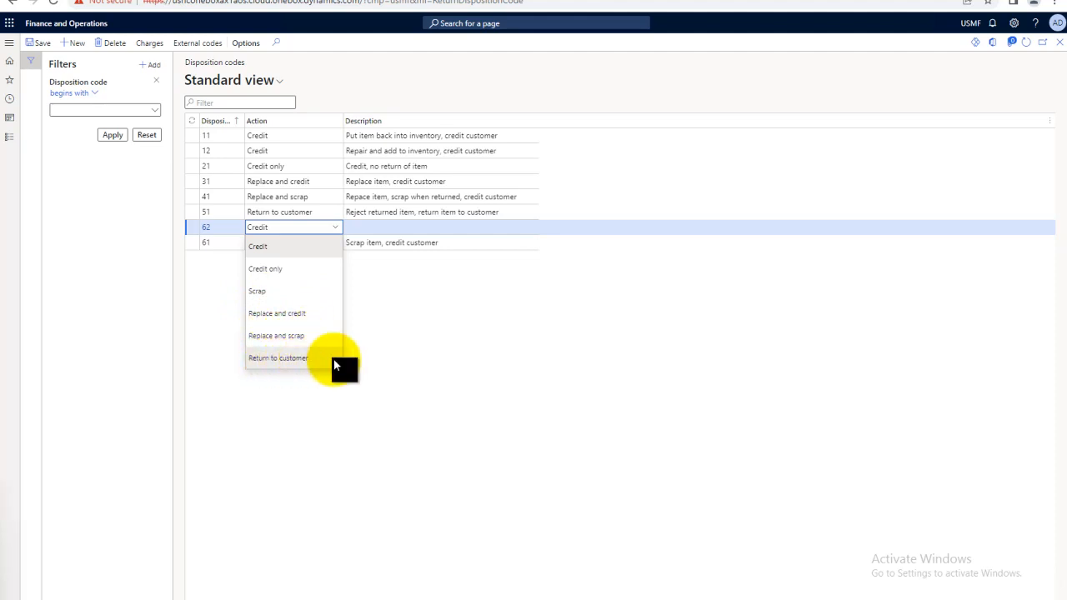
click(452, 354)
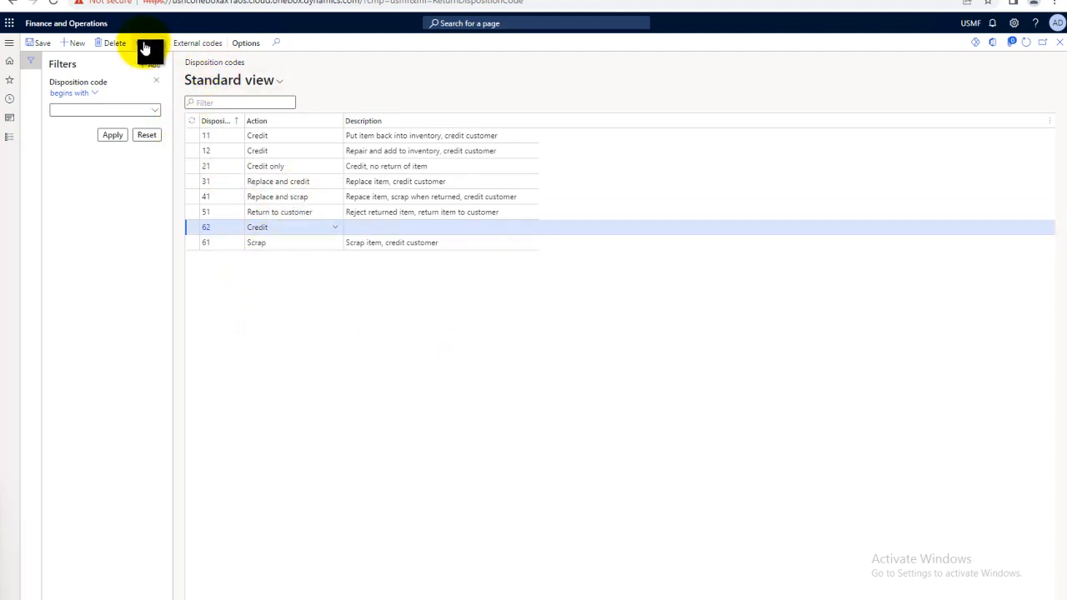
click(108, 43)
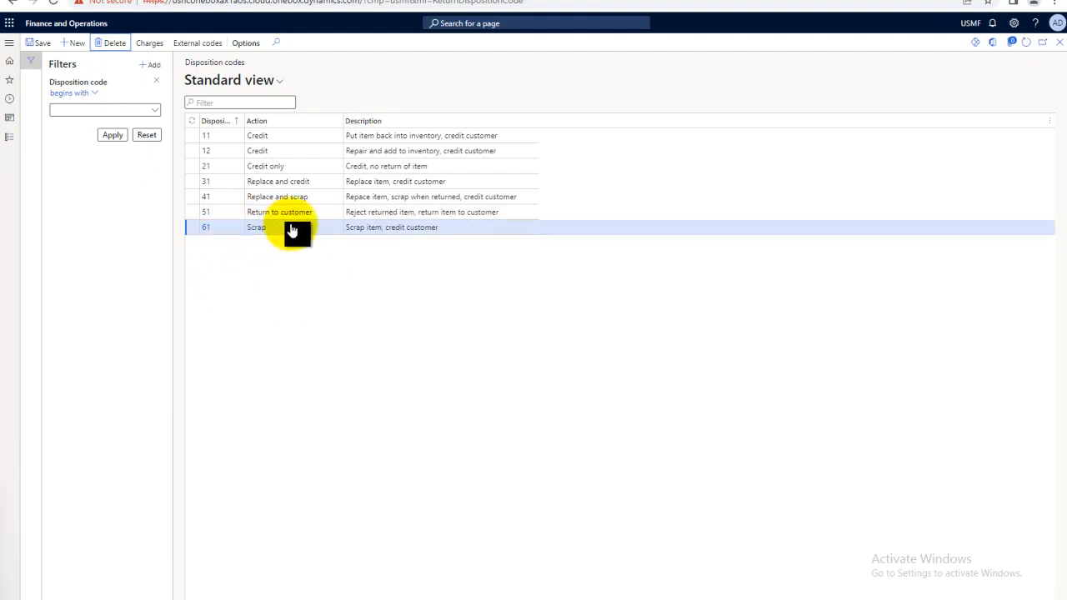
Widen the Disposition code column and create a charges setup for code 11 with the description "return expenses"
drag(245, 116, 331, 125)
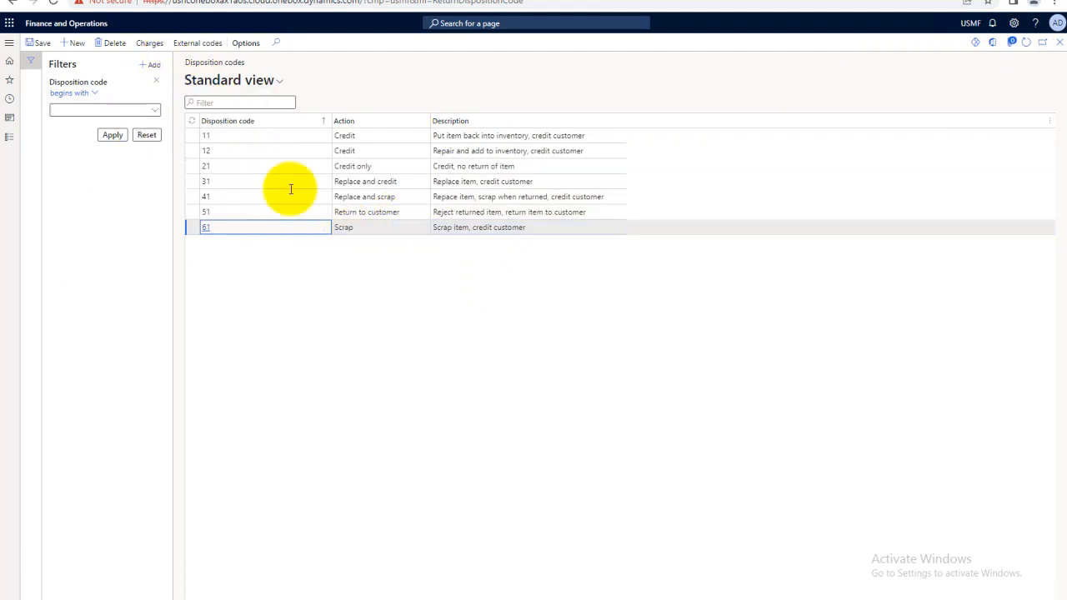
click(230, 136)
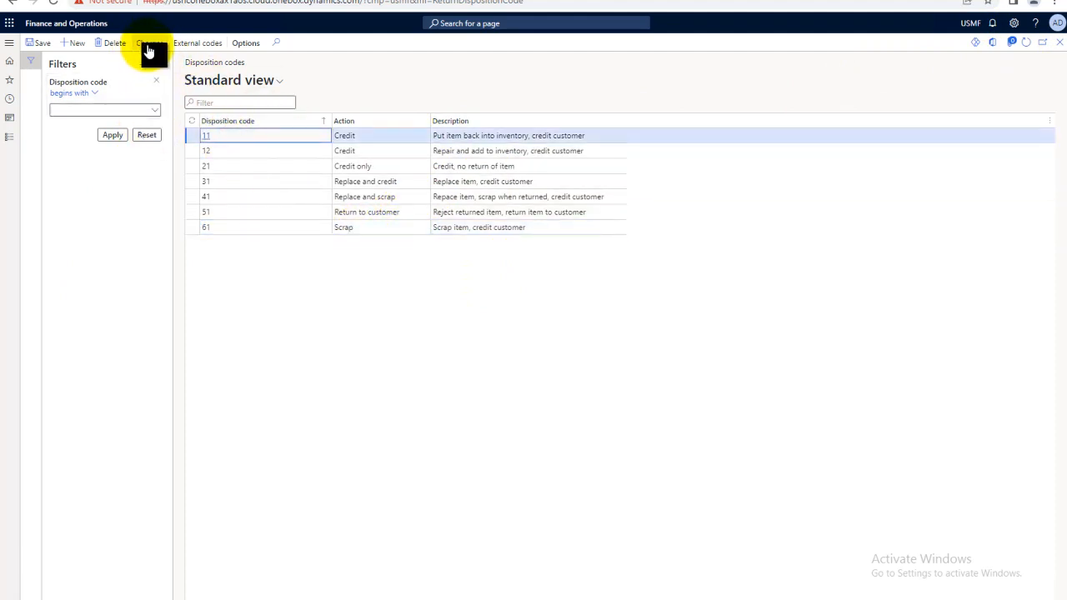
click(147, 47)
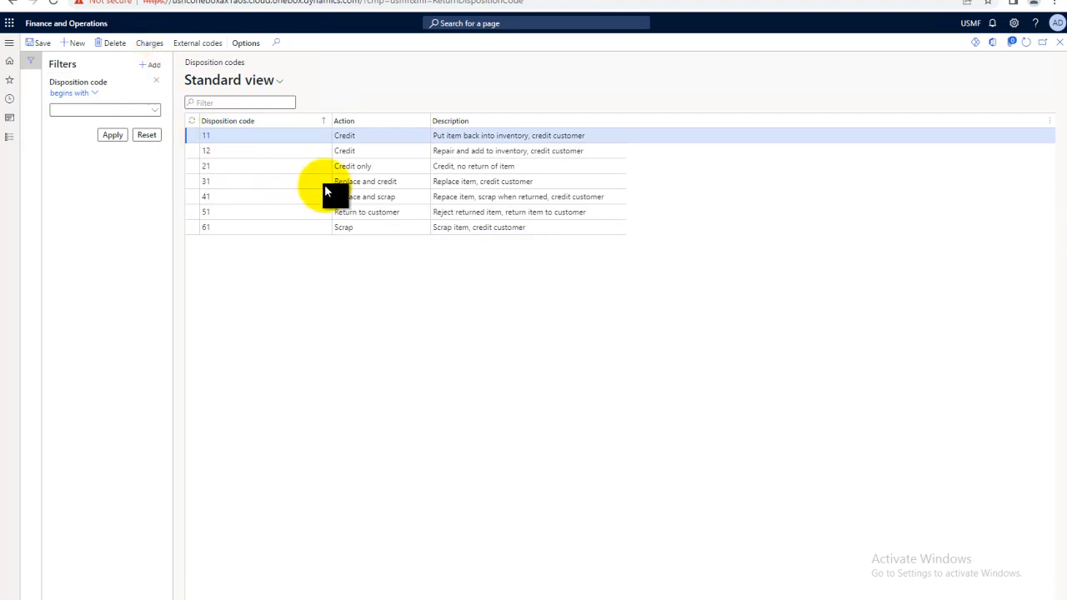
click(75, 46)
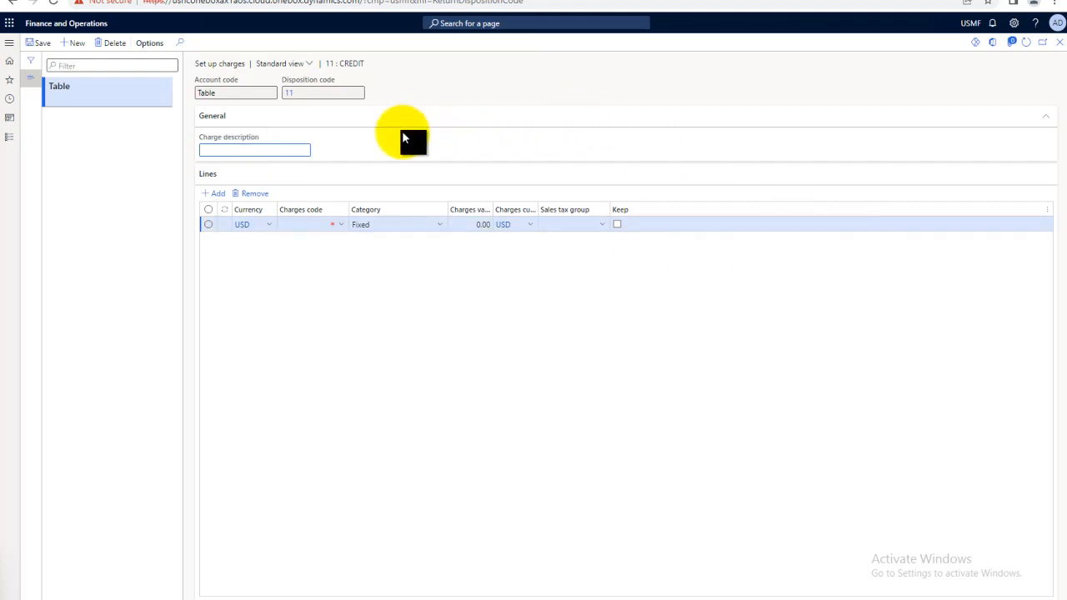
text(return expenses)
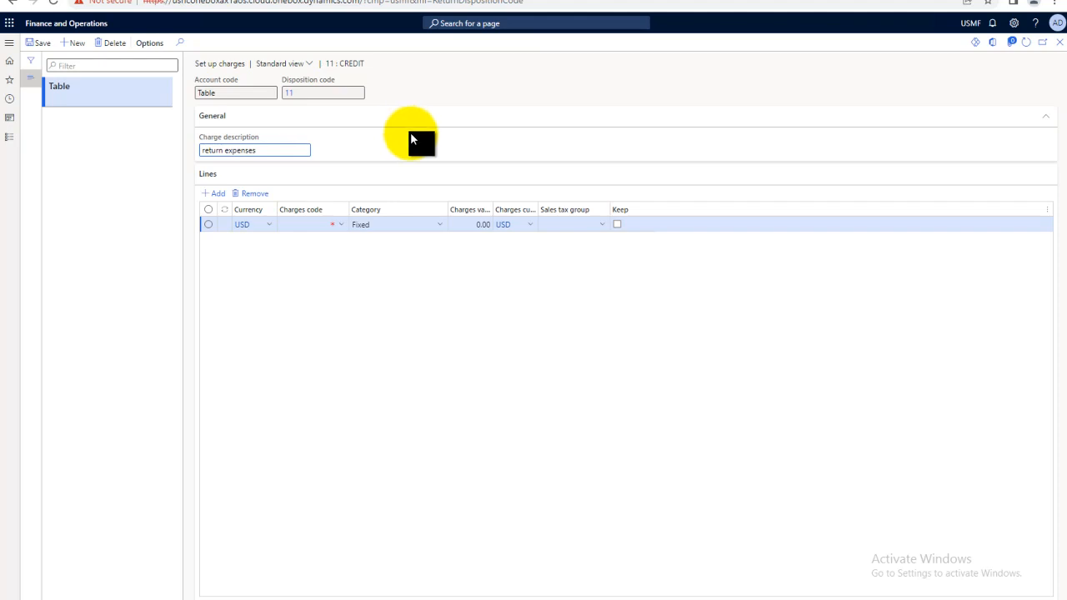
Assign the FREIGHT charges code to the USD charge line of disposition code 11
click(325, 224)
click(341, 225)
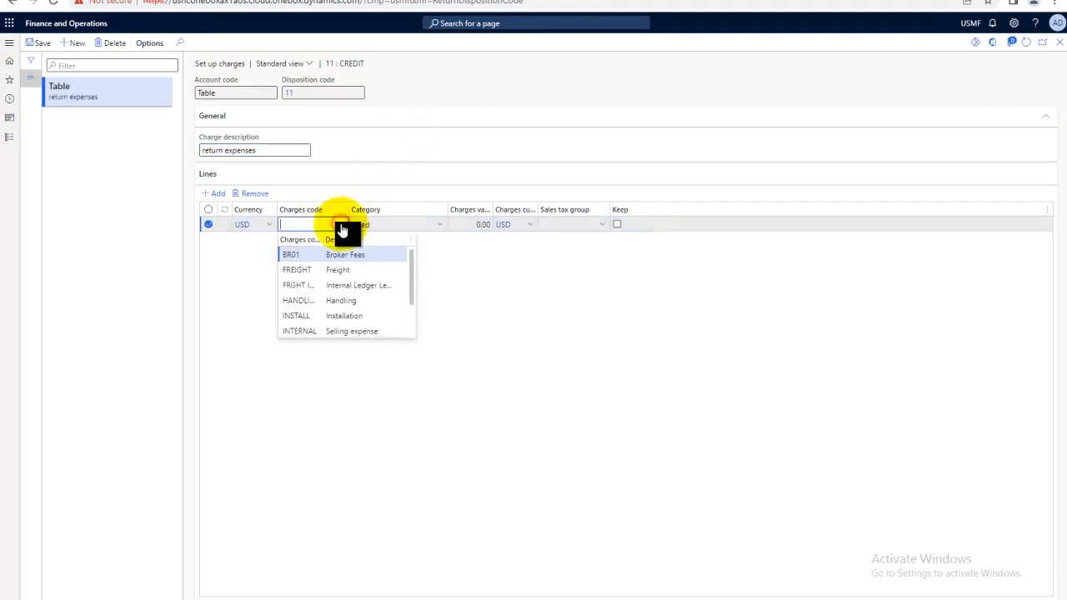
click(306, 273)
Set the FREIGHT charge line's category to Percent with a charges value of 10.00, and save the charges setup
click(479, 225)
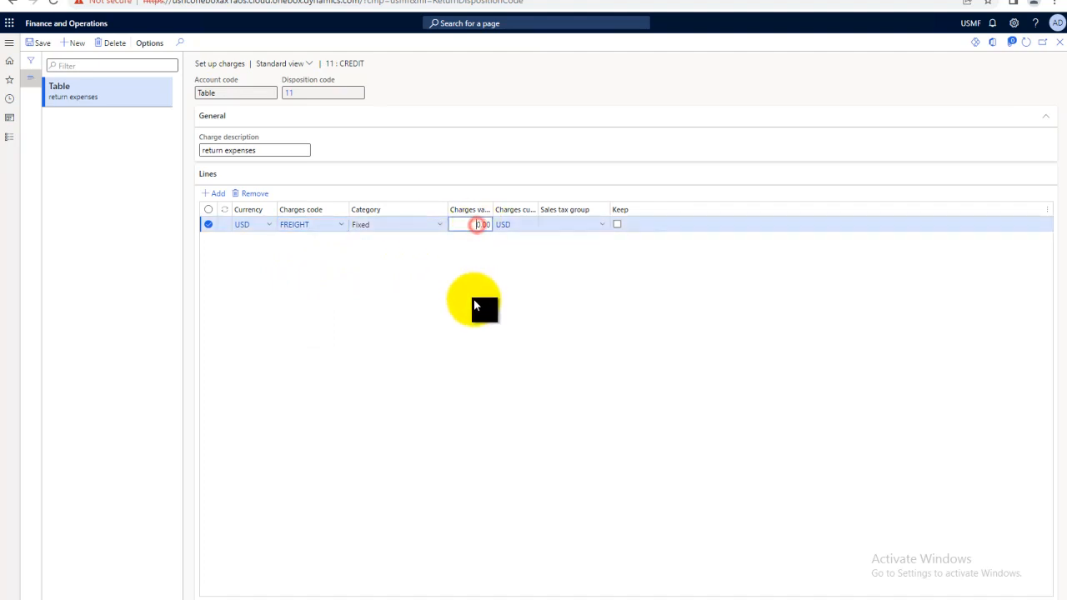
click(438, 226)
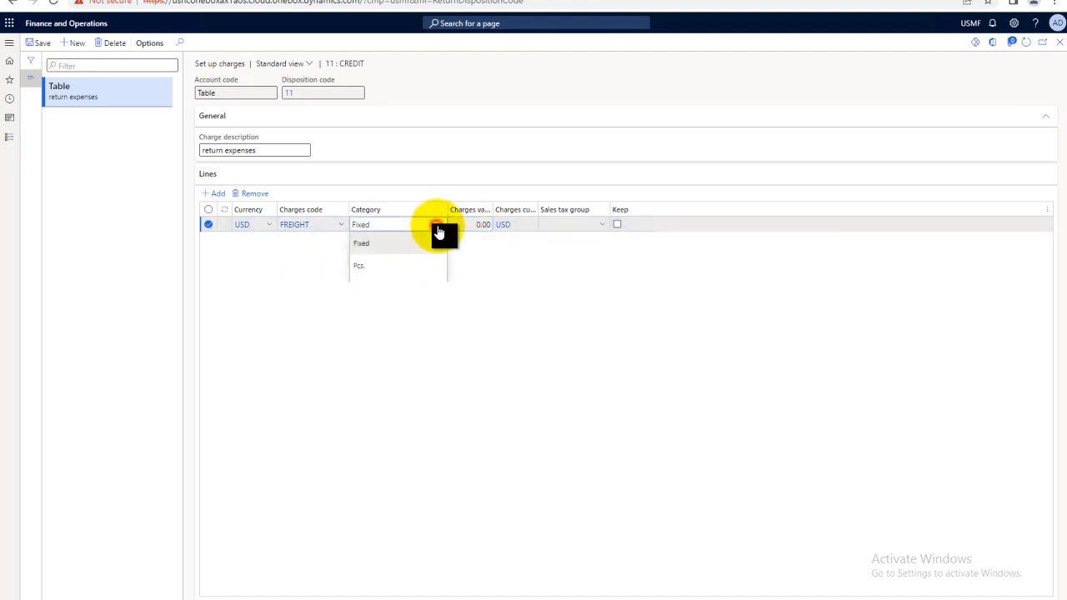
click(366, 291)
click(469, 224)
text(1)
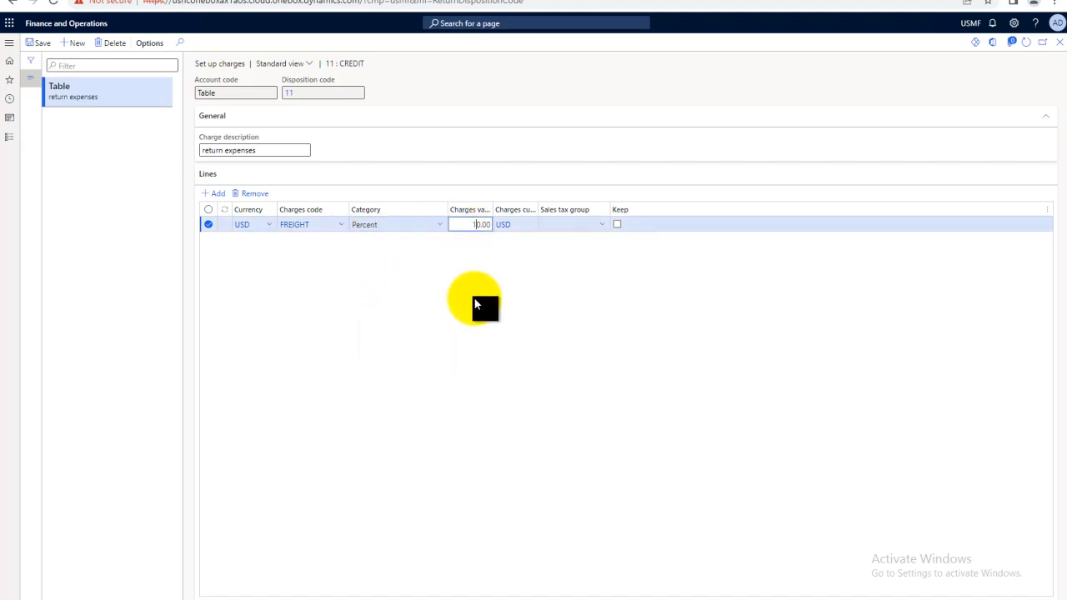
key(Tab)
click(559, 226)
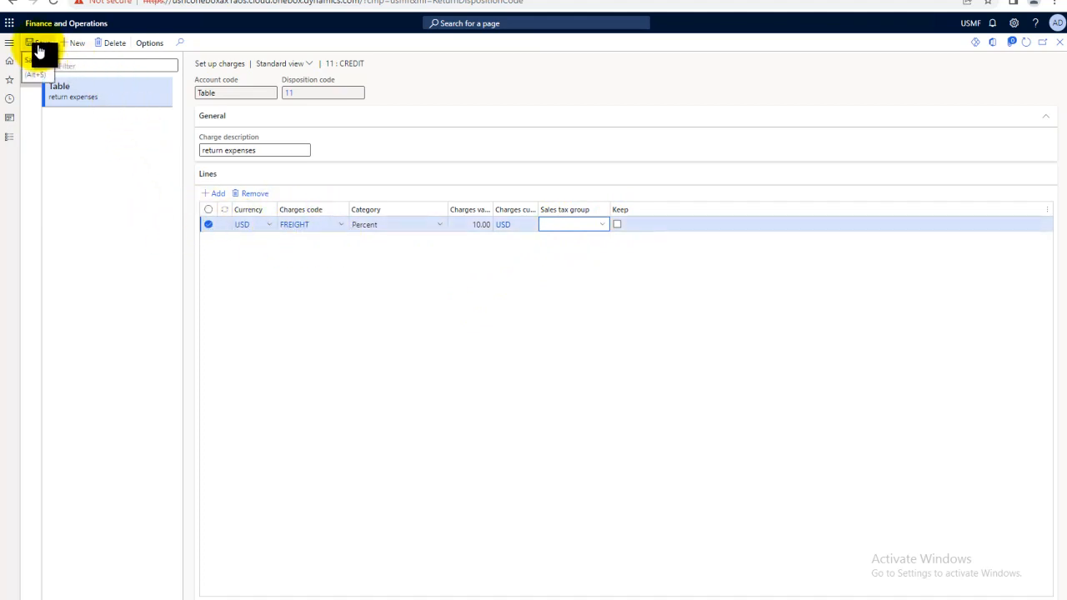
click(39, 51)
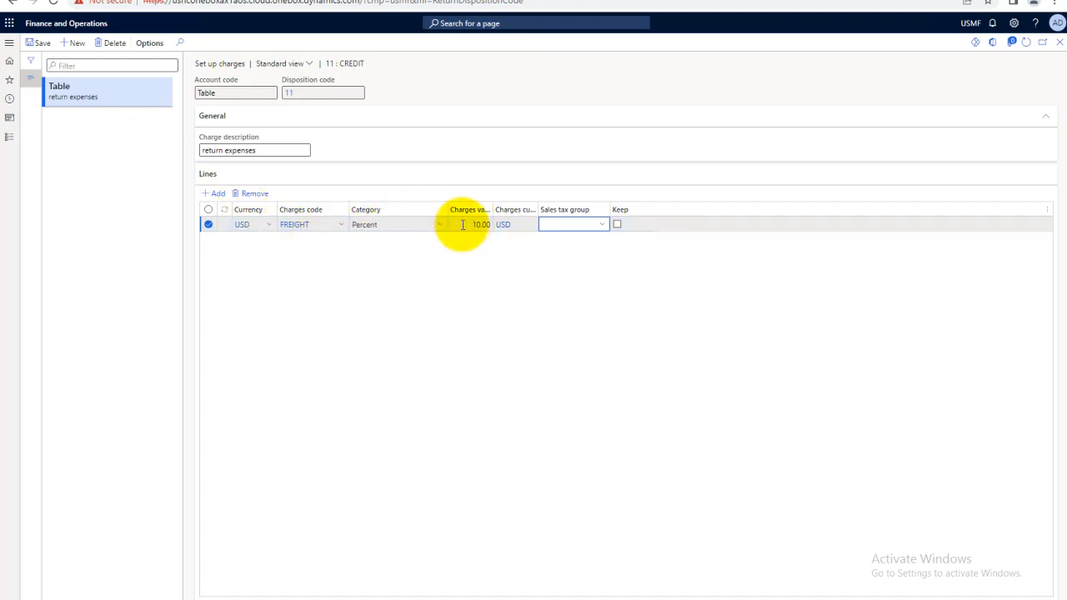
Examine the FREIGHT charges code's debit and credit posting setup, and return to the warehouse disposition codes list
click(288, 223)
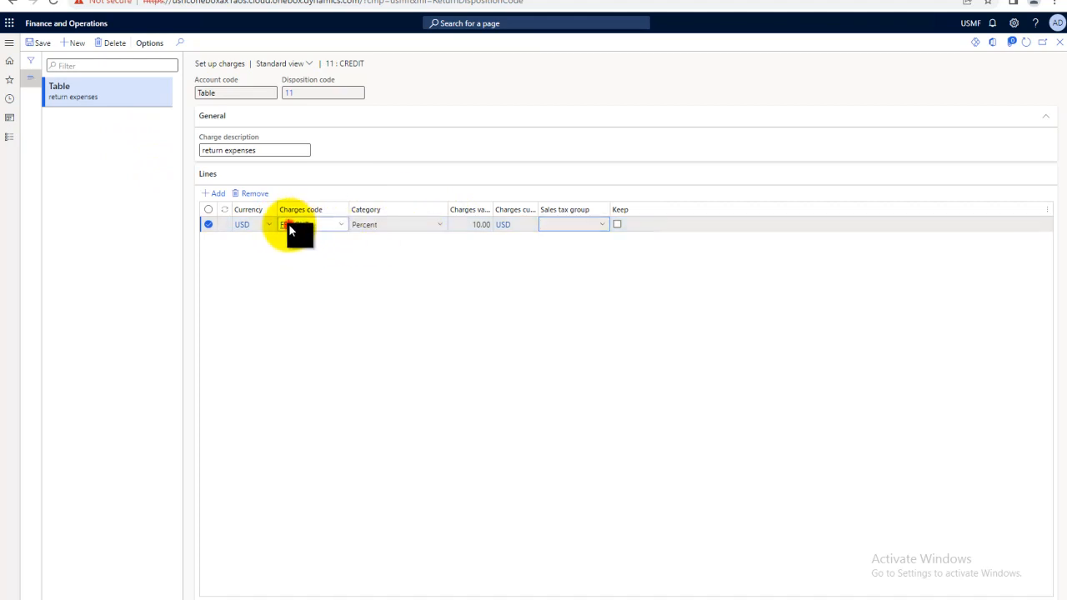
click(295, 225)
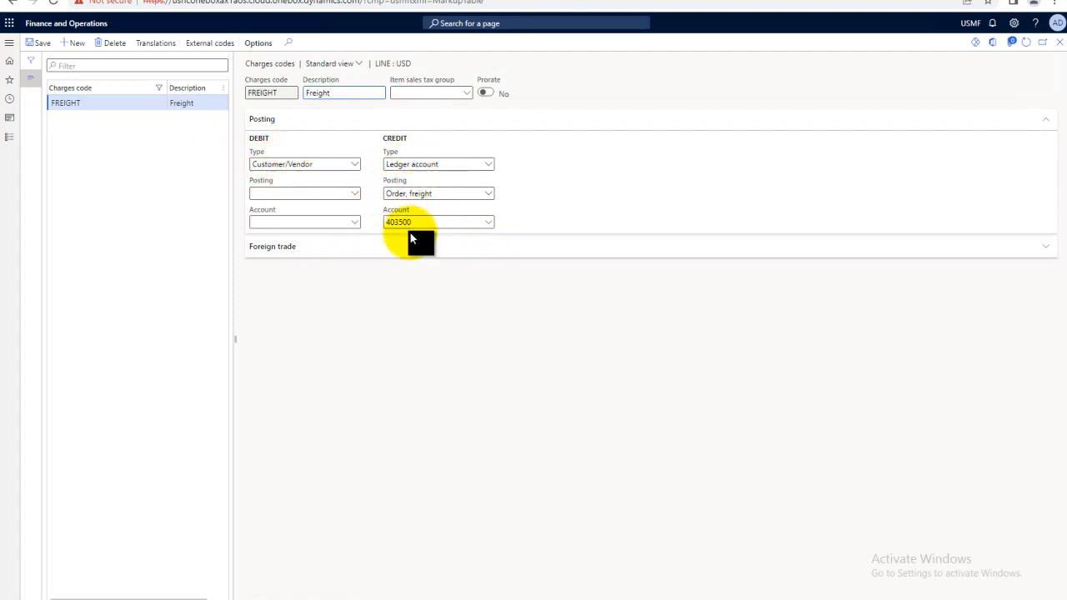
click(1059, 42)
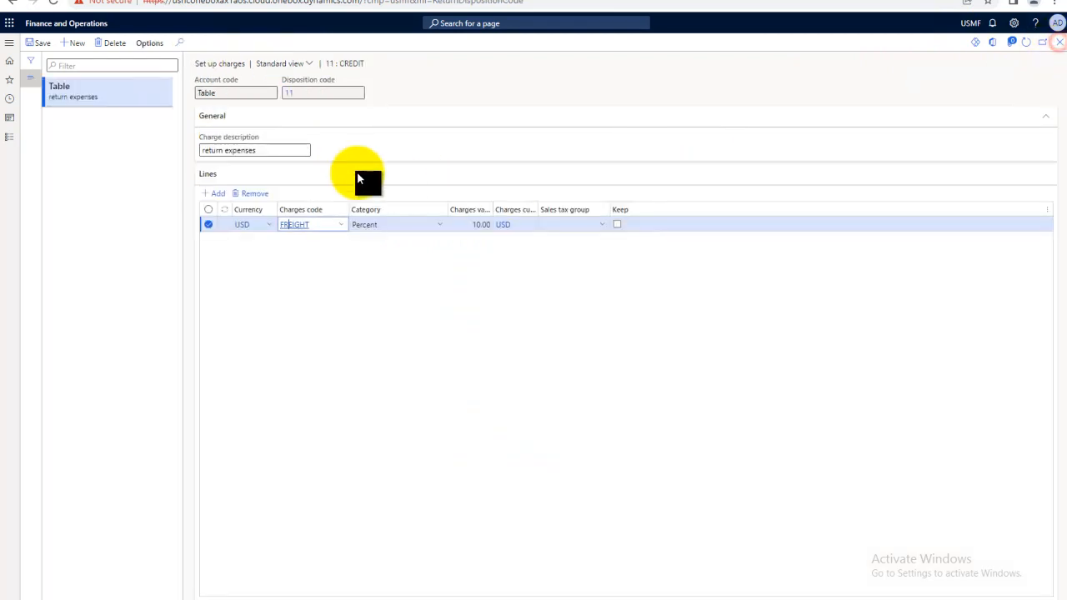
click(1059, 42)
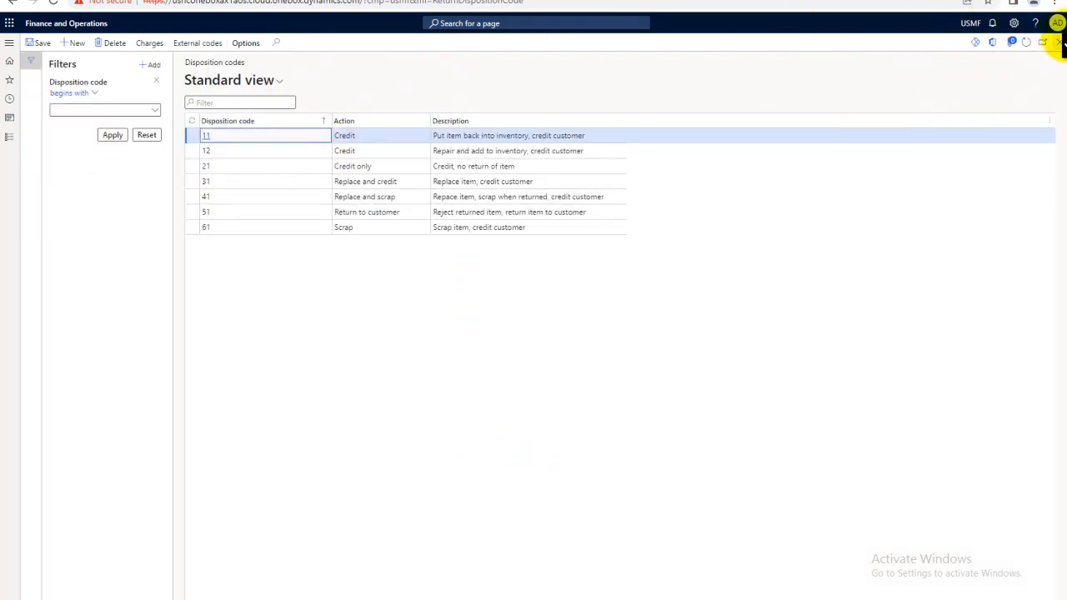
click(1059, 42)
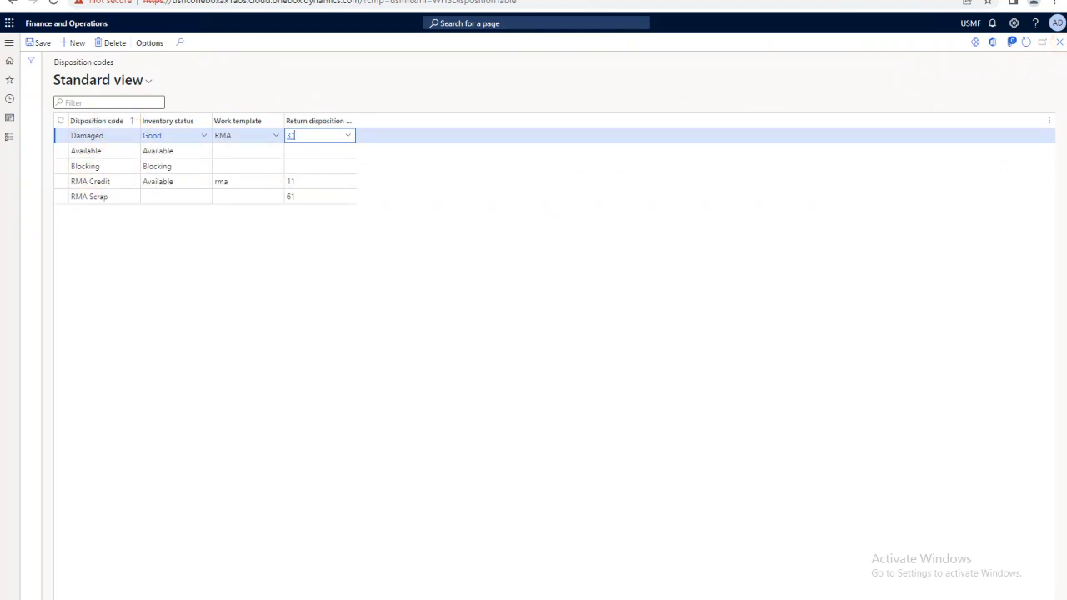